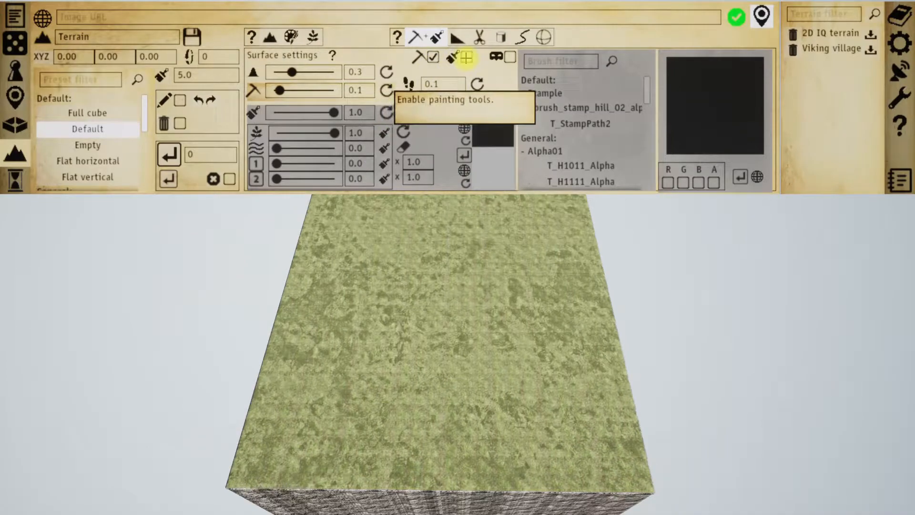
Step: Switch between the painting and digging tools, leaving the painting tools enabled
left_click(467, 57)
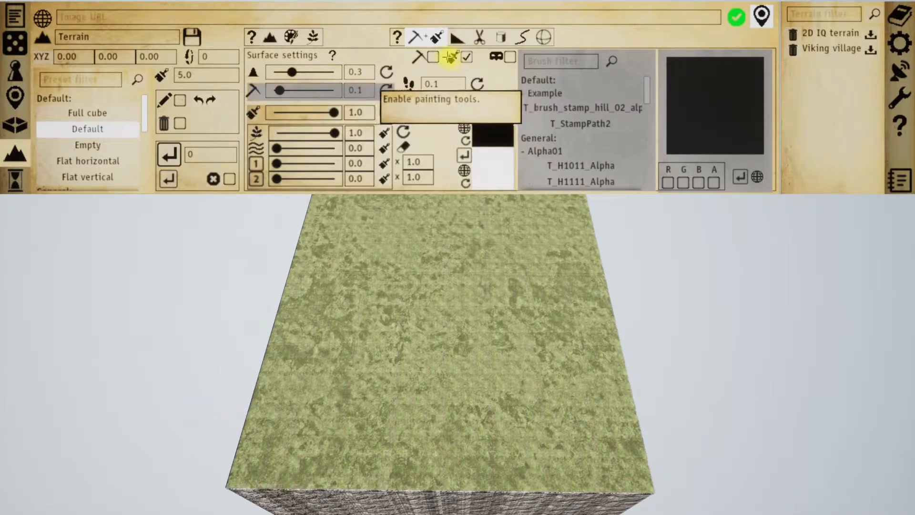
left_click(433, 57)
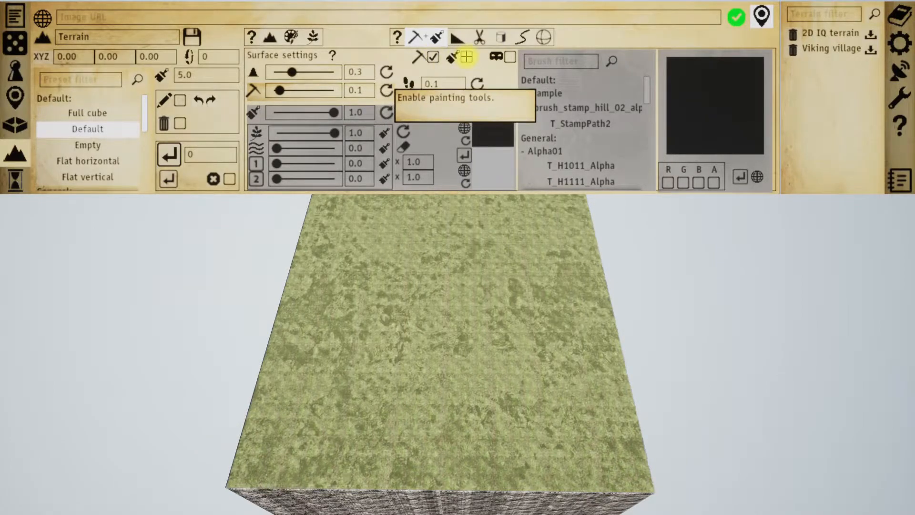
left_click(467, 57)
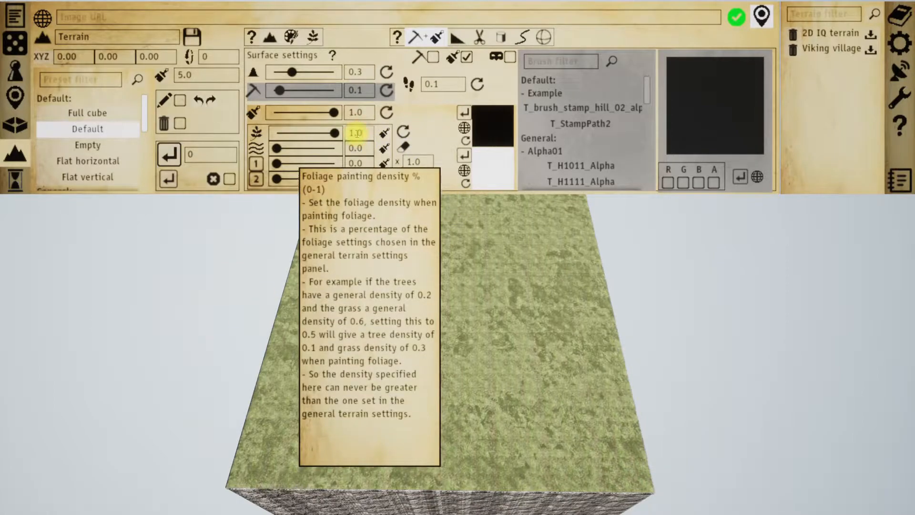
Step: Set the foliage painting density to 0.4, the wavy-line channel's to about 0.76, and custom channel 1's to about 0.74
type("0.4")
key("Return")
left_click_drag(278, 148, 319, 163)
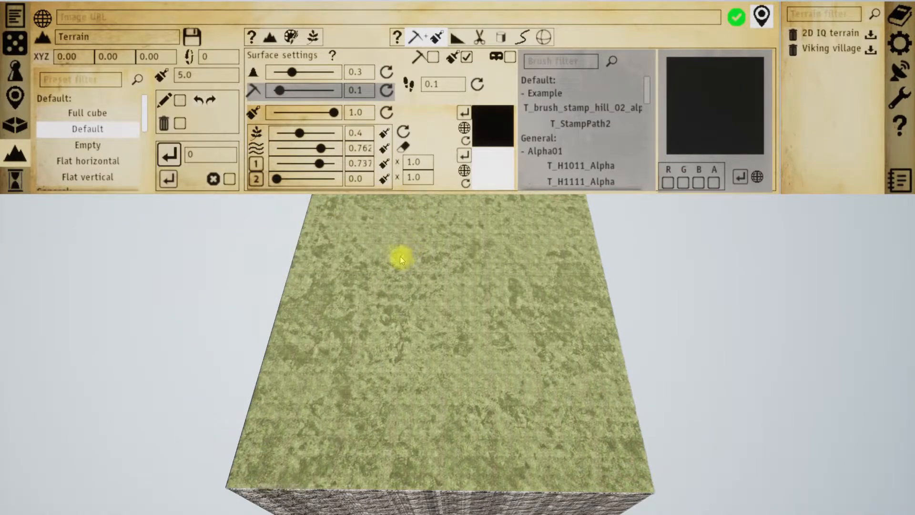
Step: Isolate the painting channels one at a time: foliage, the wavy-line channel, and custom channel 1
left_click(384, 132)
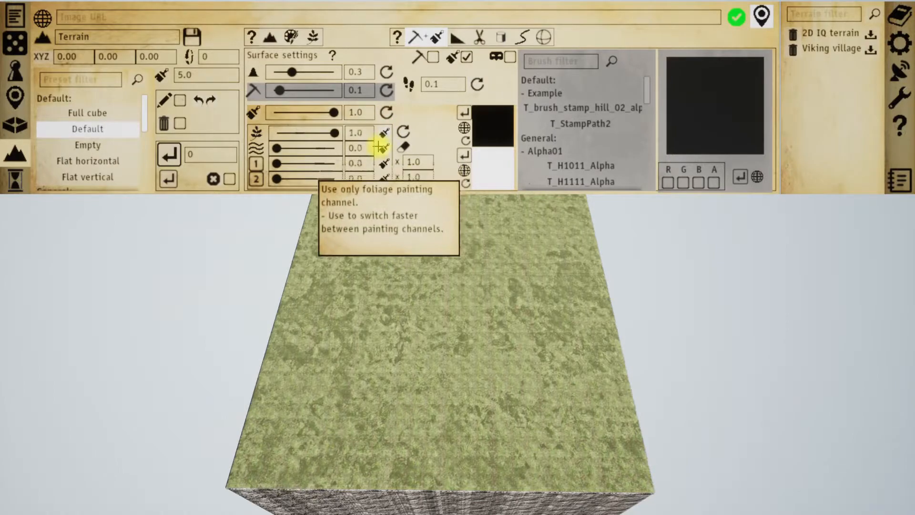
left_click(384, 148)
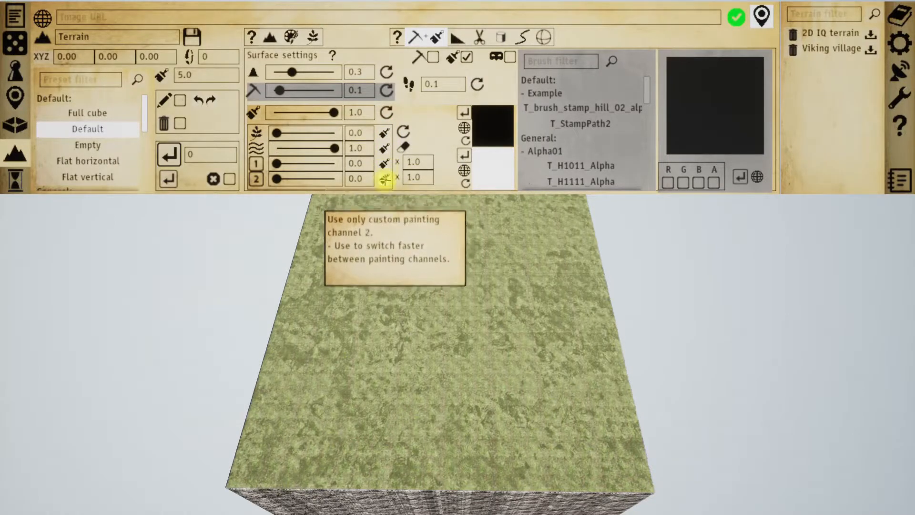
left_click(384, 164)
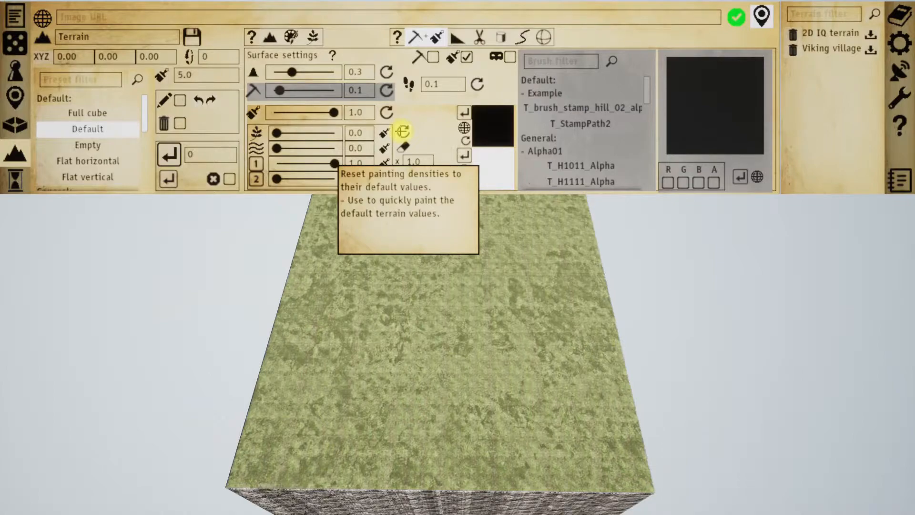
Step: Reset the painting densities to their defaults and switch to erasing with all channel densities at 0.0
left_click(402, 131)
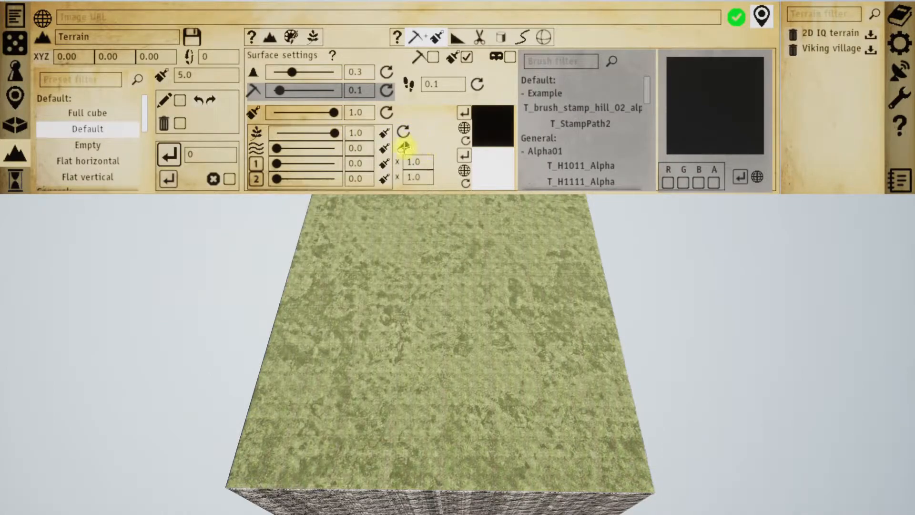
left_click(403, 147)
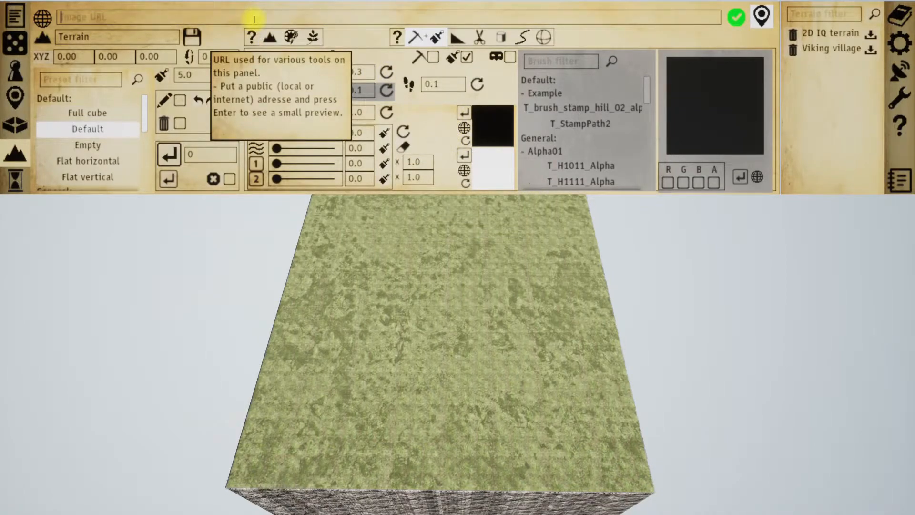
Step: Load StonePavement.jpg as the image URL and apply it as the custom channel 2 texture
type("StonePavement.jpg")
key("Return")
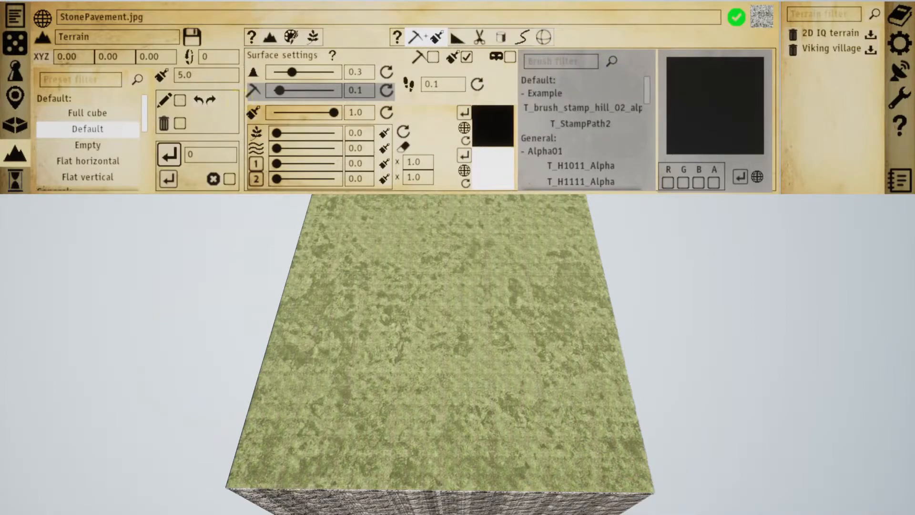
left_click(464, 154)
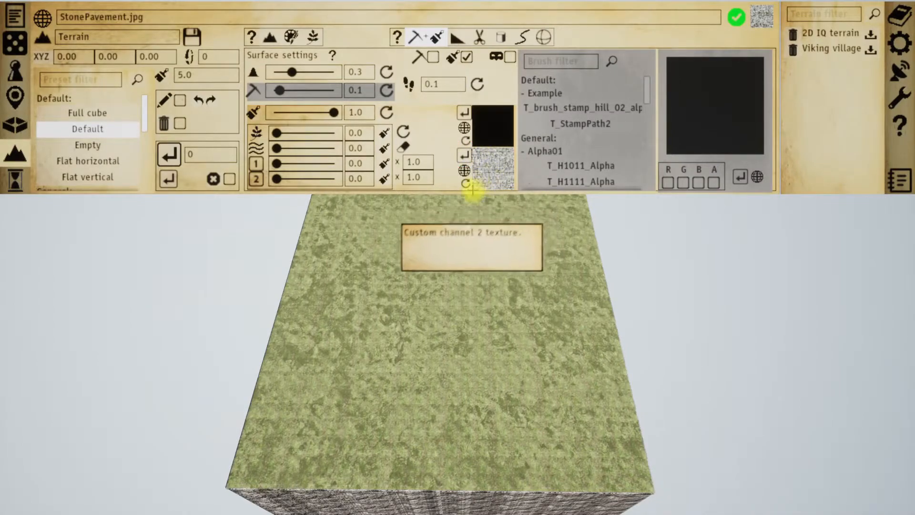
Step: Recall channel 2's texture URL, apply StonePavement.jpg to custom channel 1, and reset the channel 2 texture to its default
left_click(463, 128)
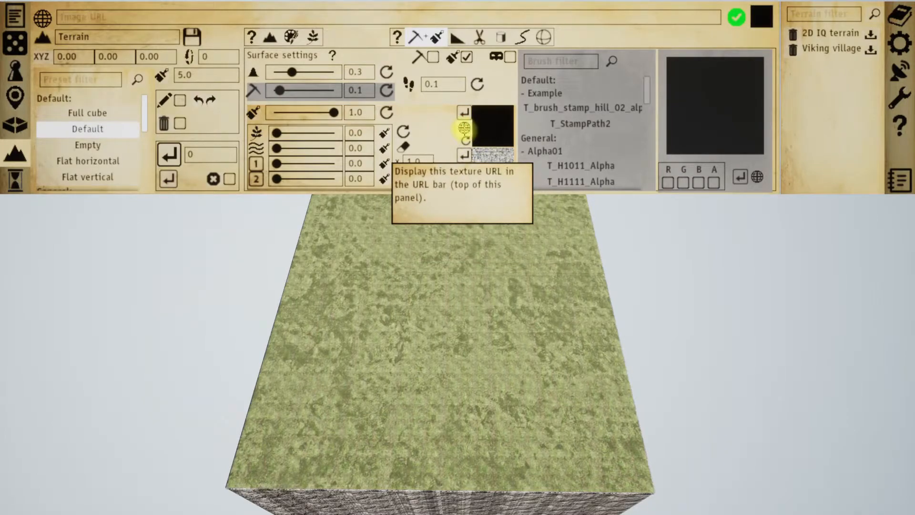
left_click(464, 170)
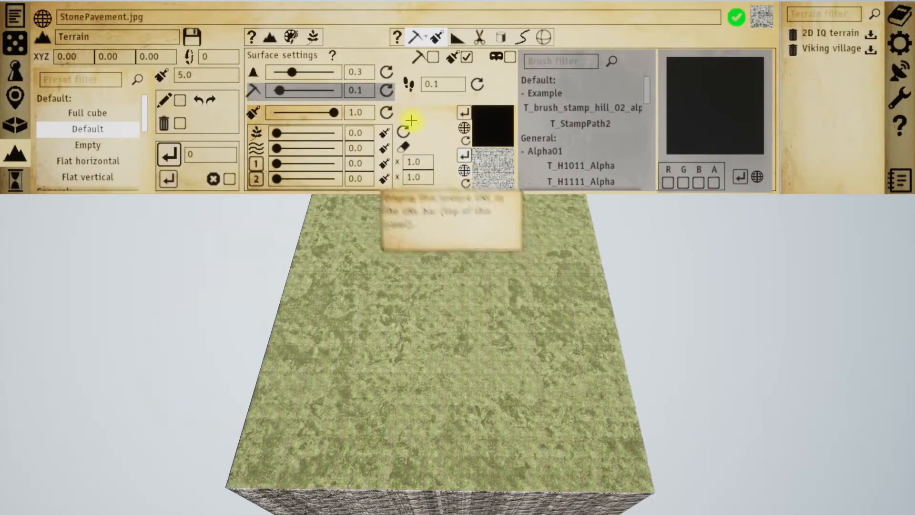
left_click(465, 112)
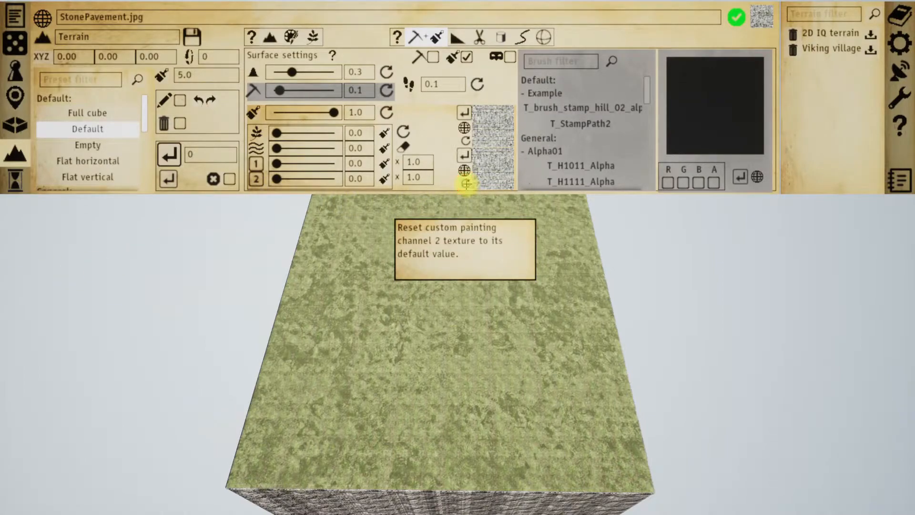
left_click(466, 184)
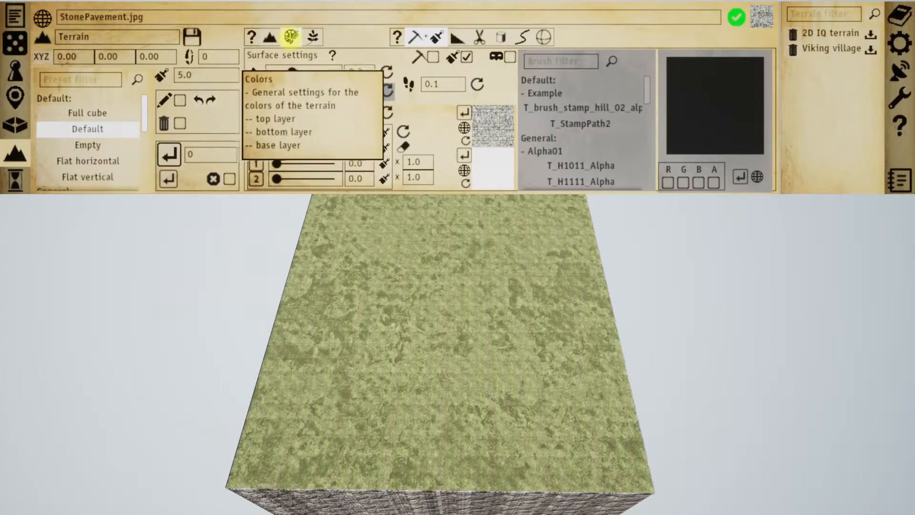
Step: Apply the heavy green grass / soil / rock color set to the terrain with the top layer value at 0.0
left_click(291, 37)
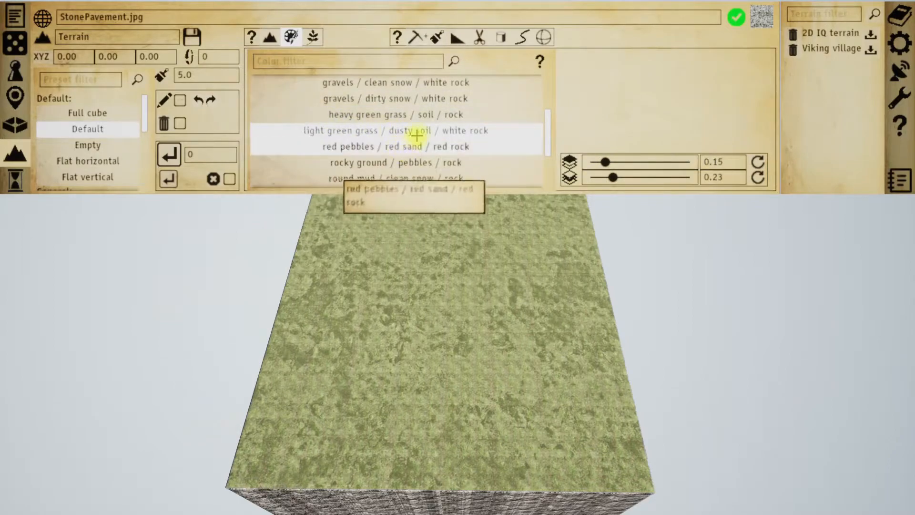
scroll(407, 125, "up", 1)
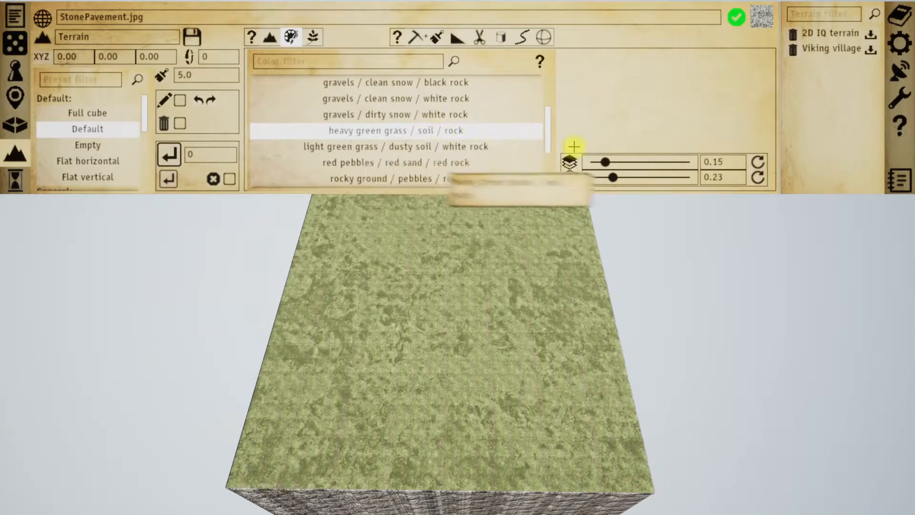
left_click_drag(606, 161, 567, 160)
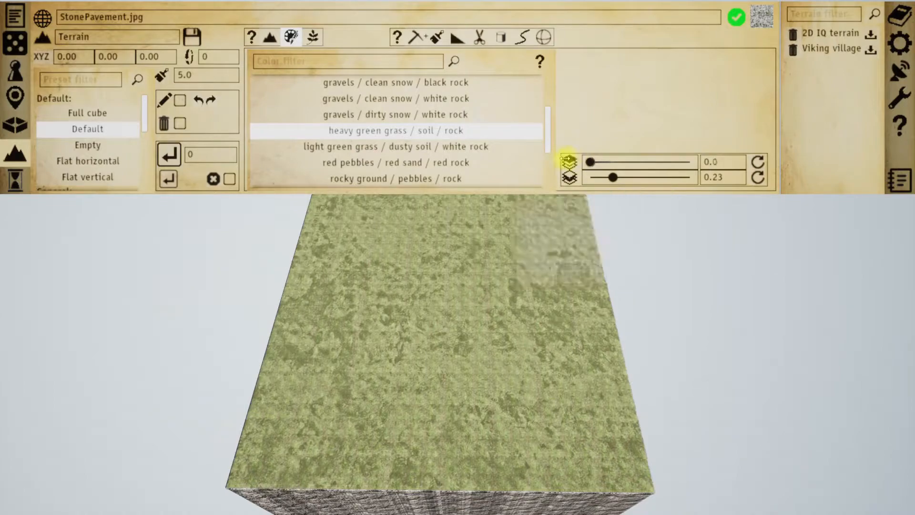
left_click(166, 178)
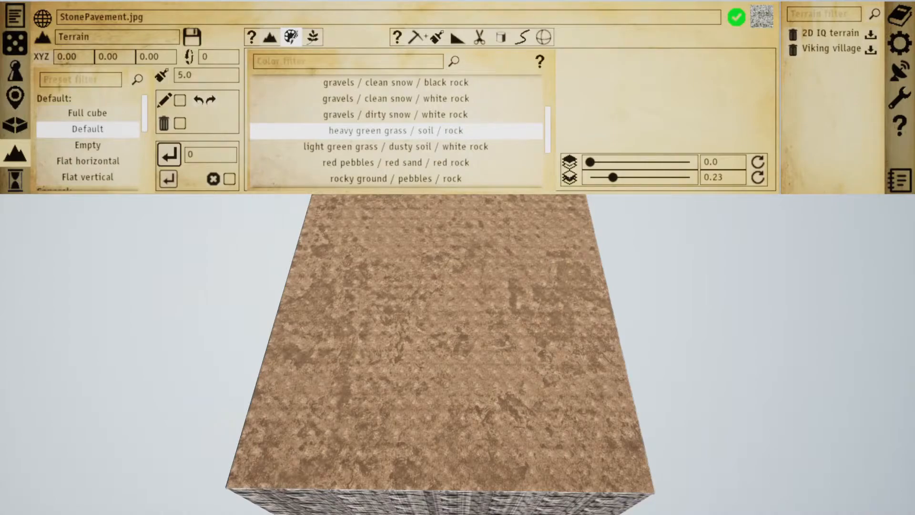
Step: Apply the Spruce forest in summer foliage set to the terrain
left_click(312, 37)
scroll(449, 151, "down", 5)
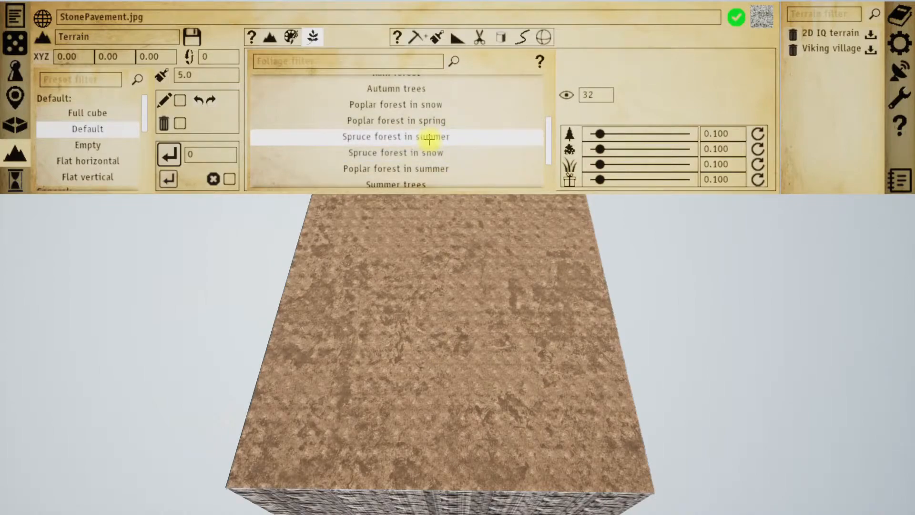
left_click(430, 138)
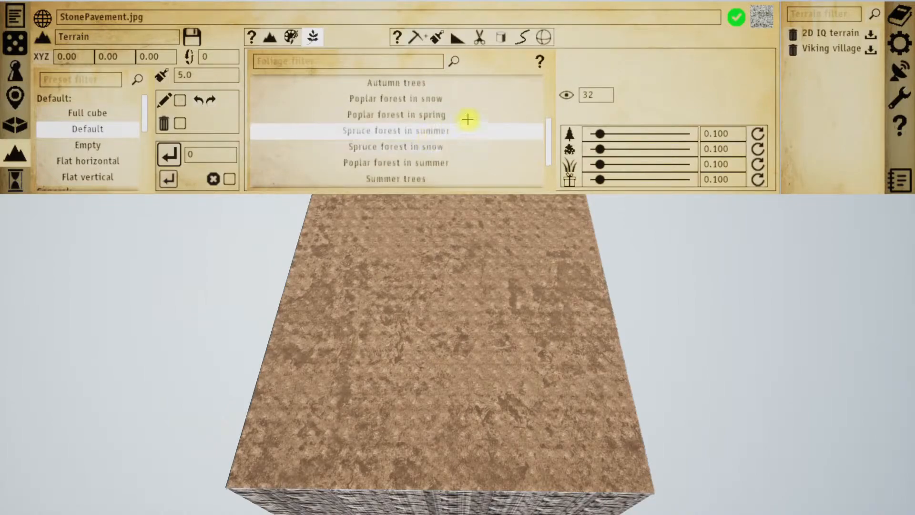
left_click(170, 181)
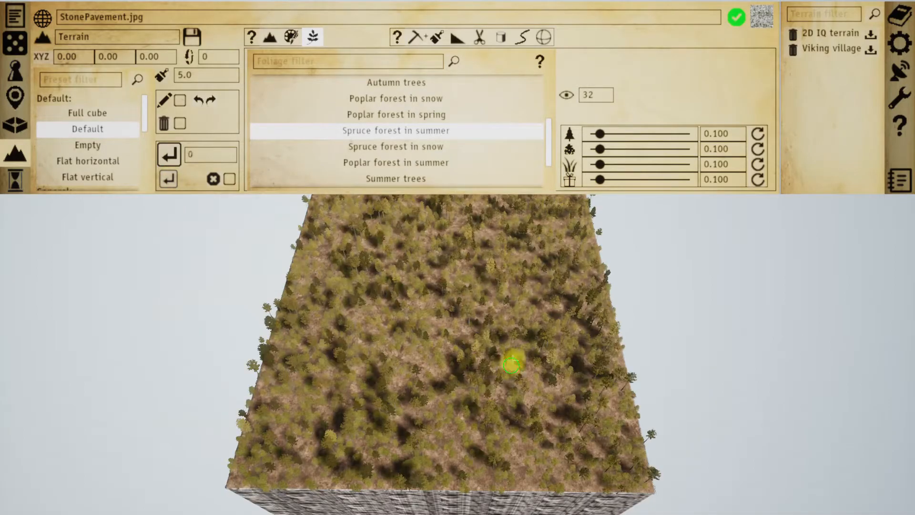
Step: Set the foliage's tree density to 0.2 and its bush density to 0.3
scroll(509, 333, "up", 10)
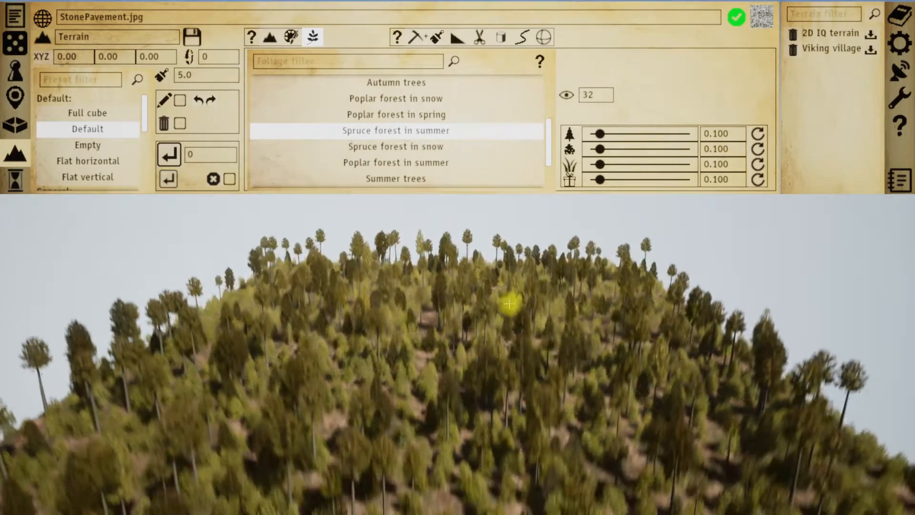
scroll(511, 305, "down", 3)
scroll(511, 307, "up", 8)
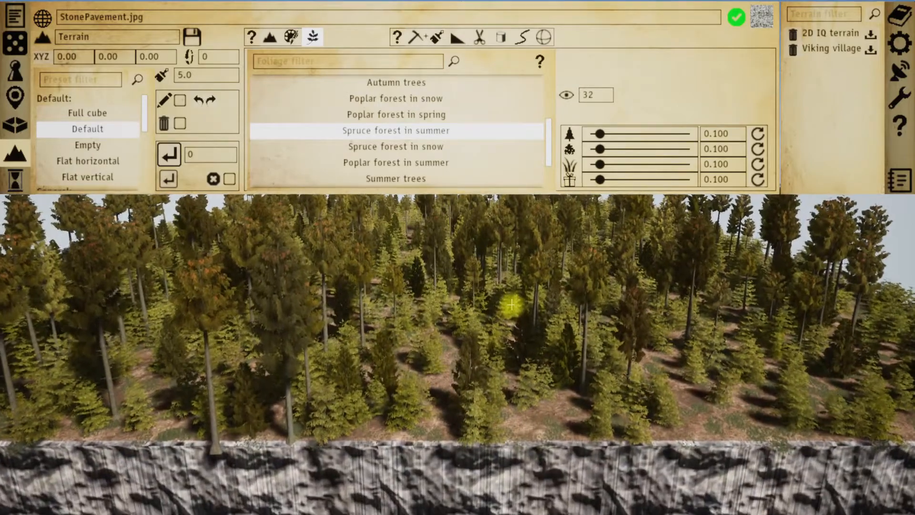
scroll(510, 307, "down", 5)
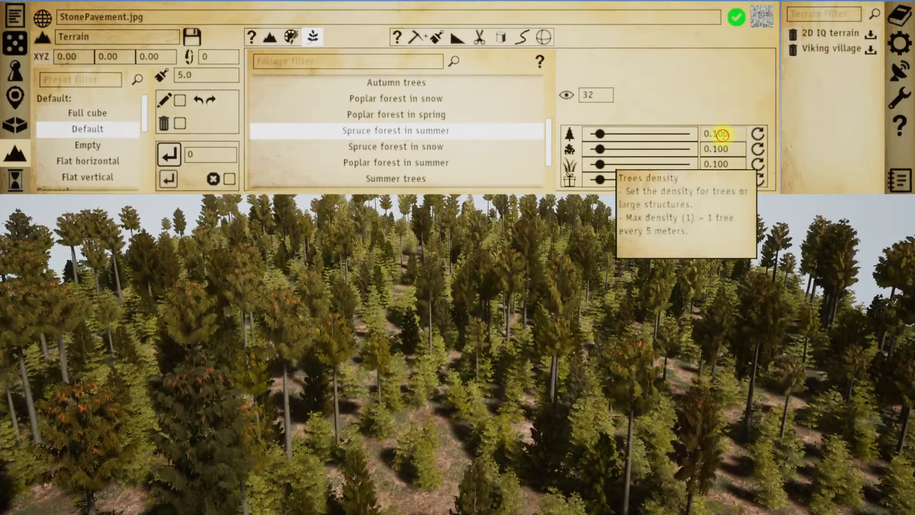
left_click(723, 135)
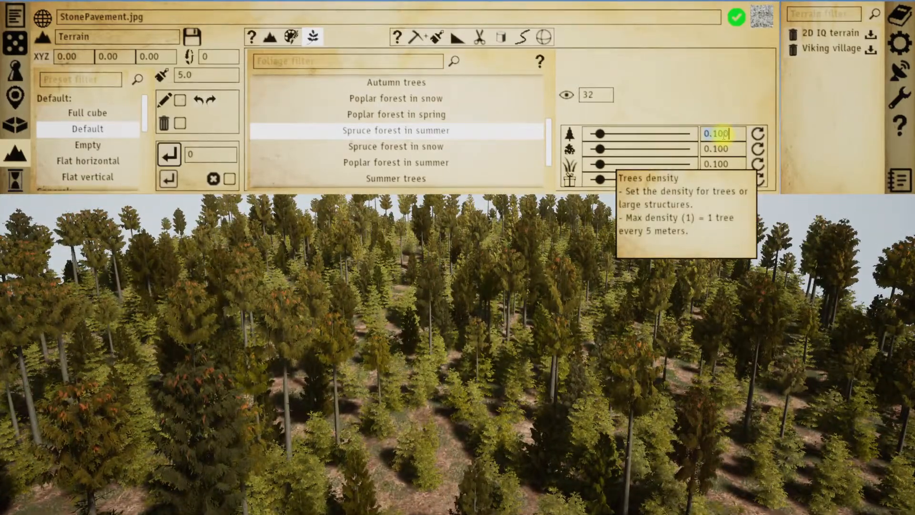
type(".2")
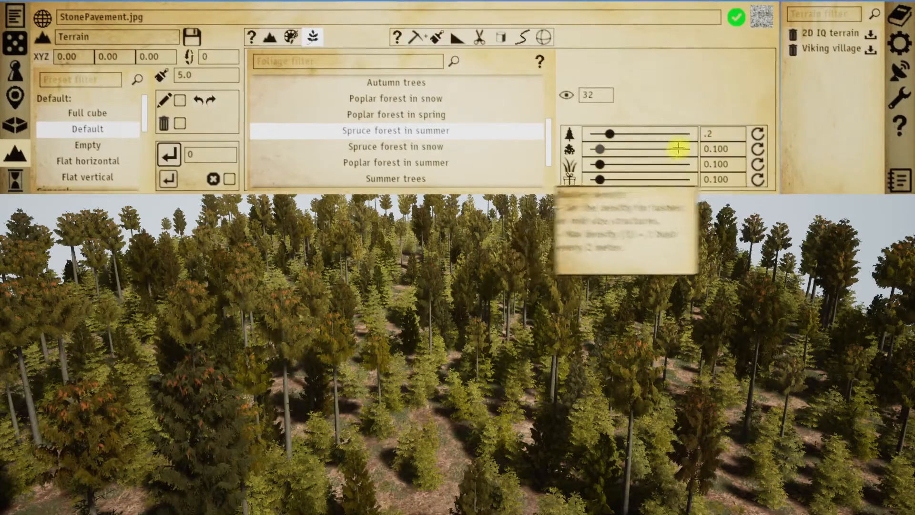
left_click(710, 150)
type(".3")
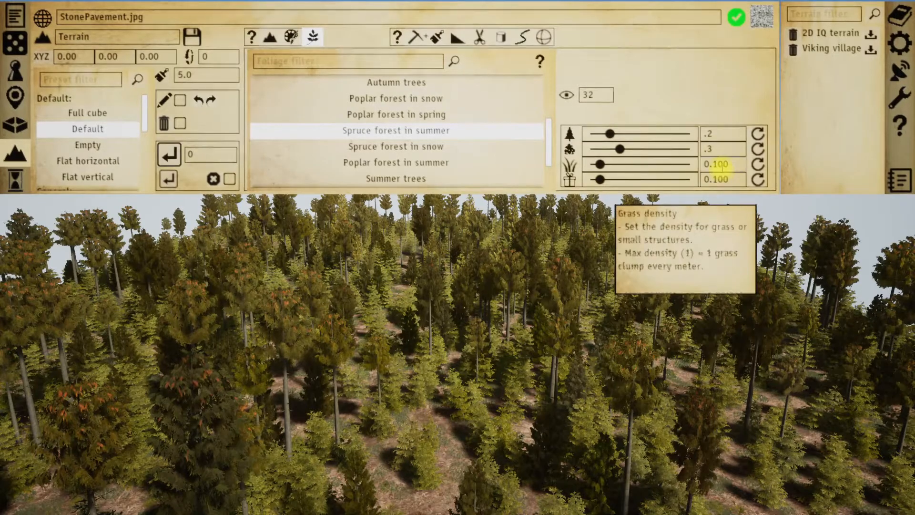
Step: Set the grass density to 0.5 and the fourth foliage density to 0.05, and apply the densities to the terrain
double_click(720, 165)
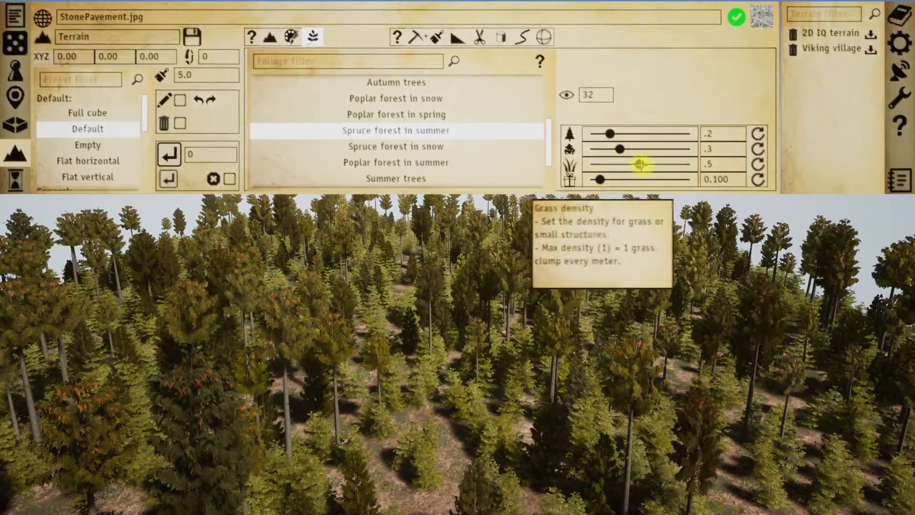
left_click(722, 179)
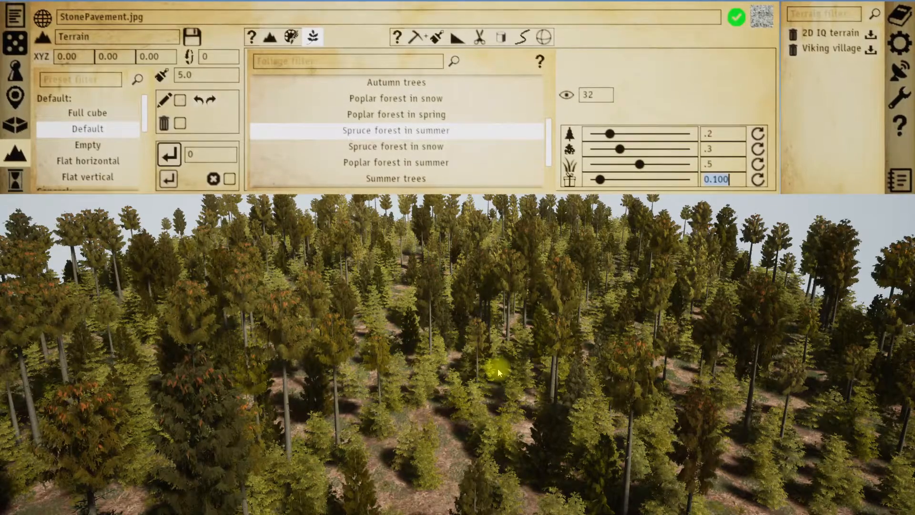
type(".05")
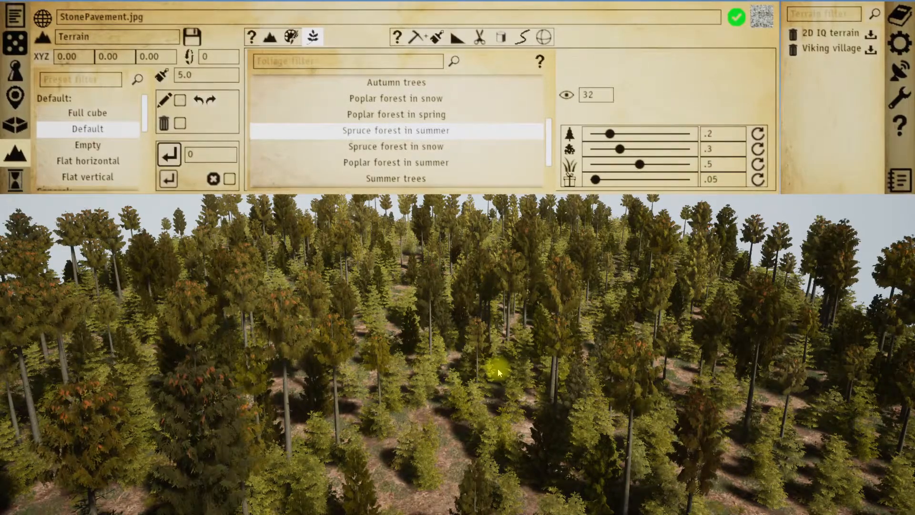
left_click(170, 179)
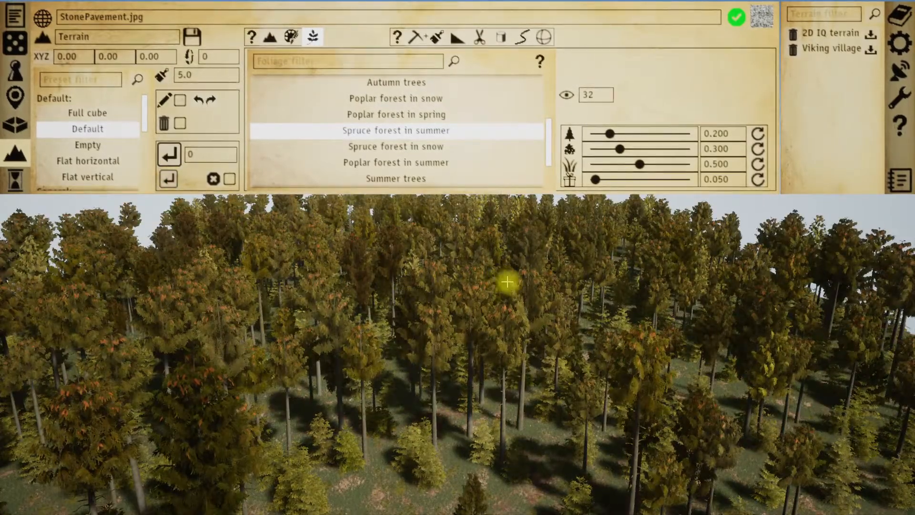
Step: Examine the forest's tree and undergrowth density up close with the interface hidden, and return to the terrain overview
key("Tab")
middle_click_drag(516, 285, 517, 279)
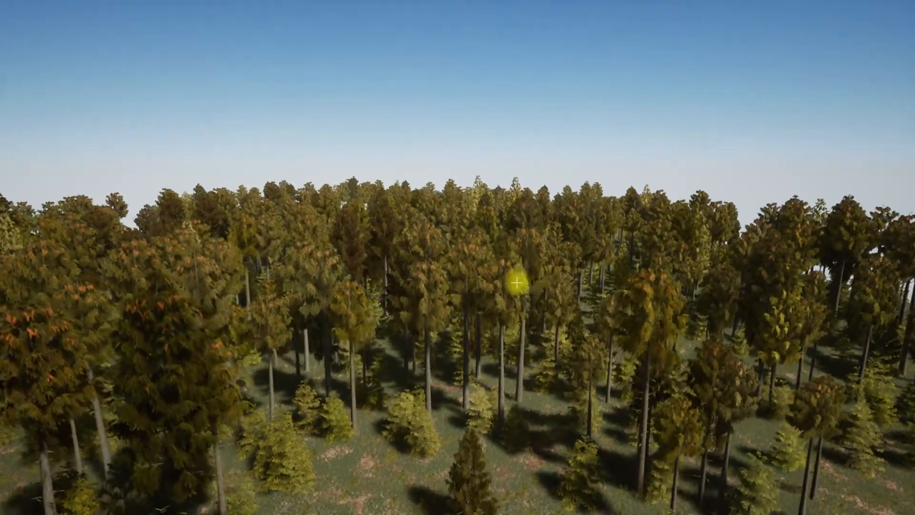
scroll(517, 280, "up", 5)
scroll(516, 284, "down", 8)
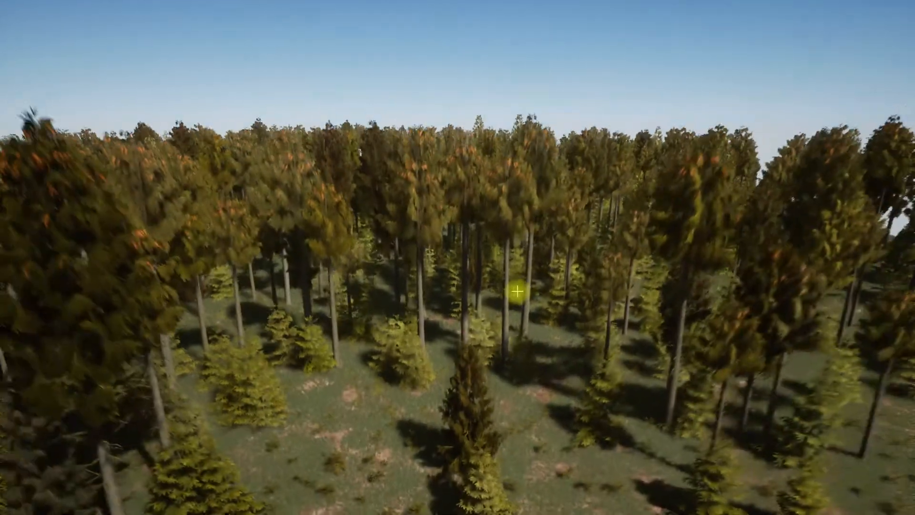
middle_click_drag(519, 292, 531, 321)
key("Tab")
scroll(530, 326, "down", 8)
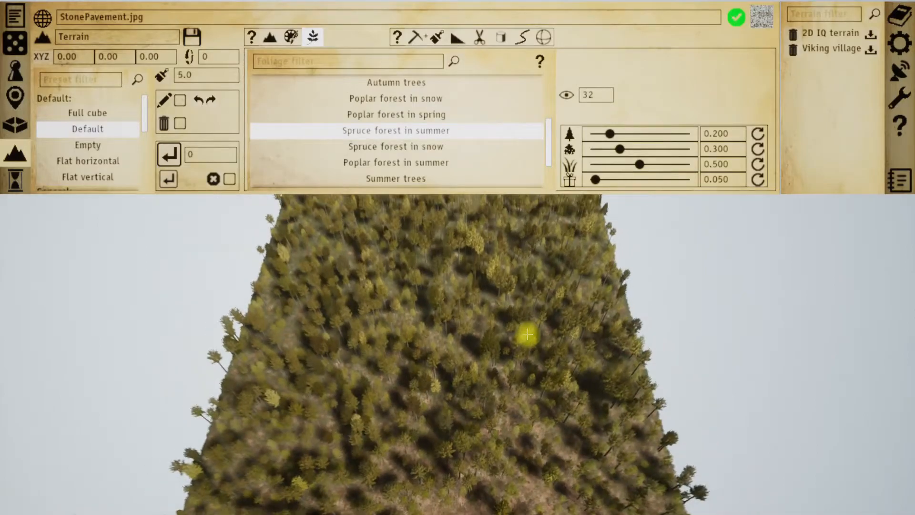
Step: Paint a winding river across the forested terrain using only the liquid channel and a brush size of about 10.7
scroll(529, 342, "down", 4)
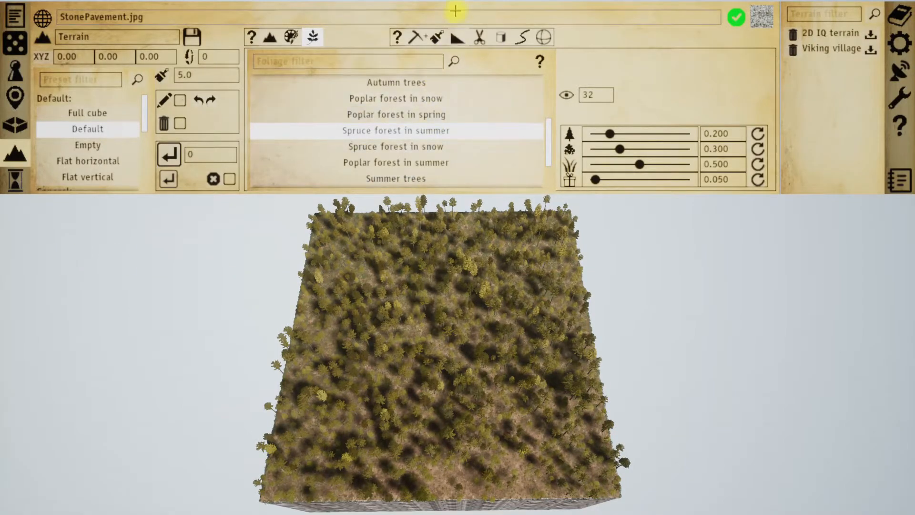
left_click(433, 37)
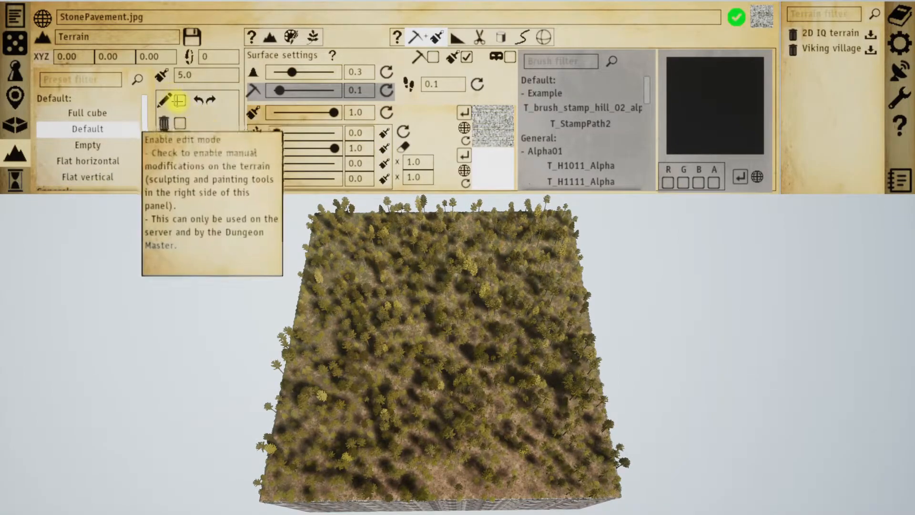
left_click(180, 101)
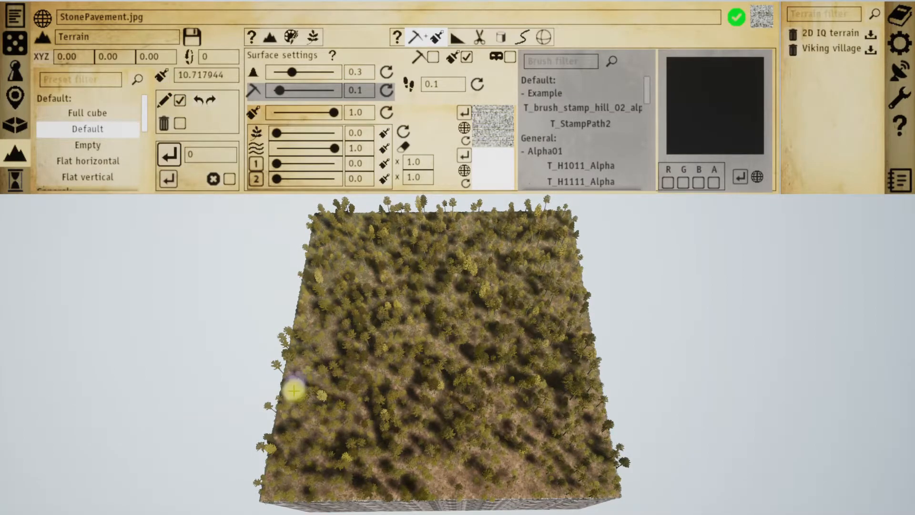
mouse_move(310, 408)
left_mouse_down()
mouse_move(380, 405)
mouse_move(435, 342)
left_mouse_up()
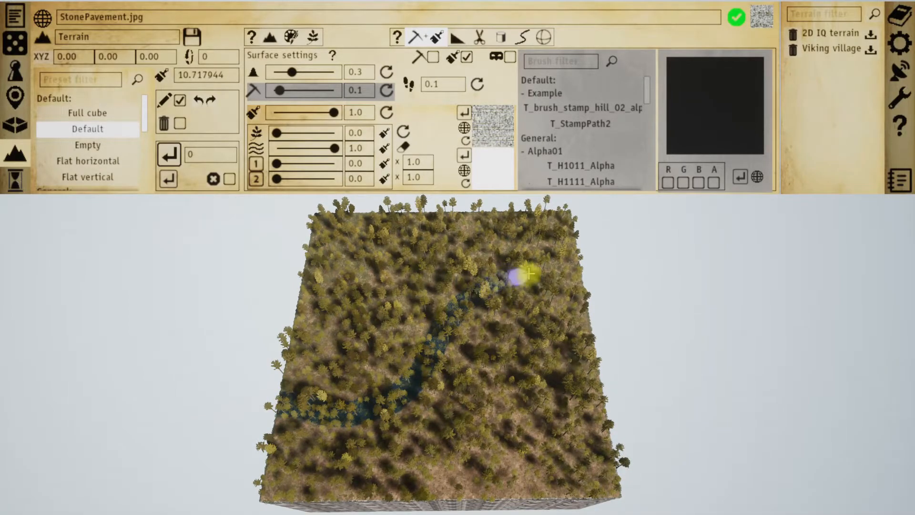
Step: Widen the middle stretch of the river into a lake with the liquid brush
mouse_move(463, 363)
middle_mouse_down()
mouse_move(498, 359)
mouse_move(509, 339)
middle_mouse_up()
scroll(499, 353, "up", 8)
scroll(510, 340, "up", 3)
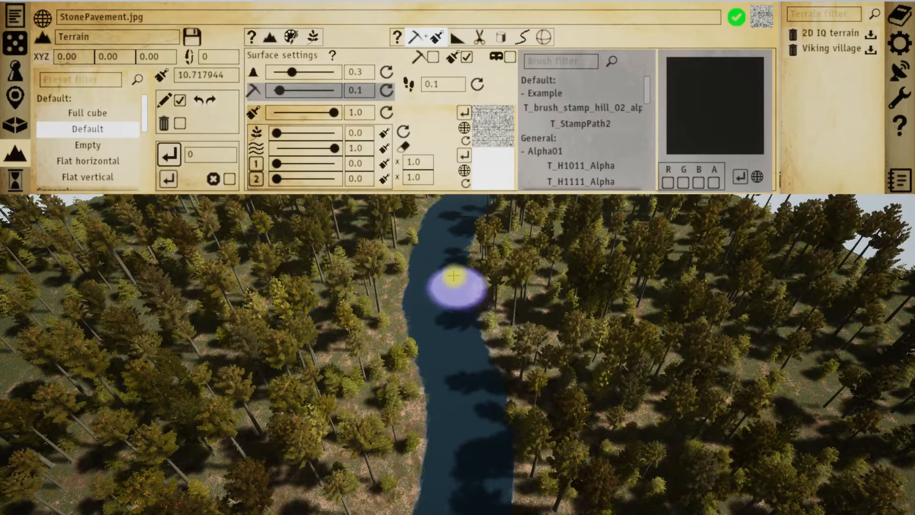
mouse_move(433, 258)
left_mouse_down()
mouse_move(419, 272)
mouse_move(409, 339)
mouse_move(424, 403)
mouse_move(461, 446)
mouse_move(498, 445)
mouse_move(468, 333)
mouse_move(473, 278)
mouse_move(519, 355)
mouse_move(503, 373)
mouse_move(473, 294)
mouse_move(449, 370)
left_mouse_up()
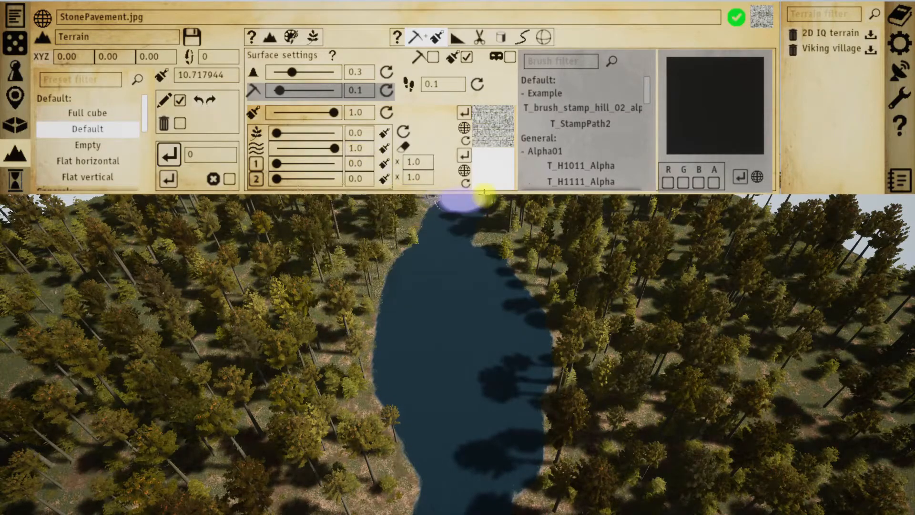
Step: Paint a forested island in the middle of the lake with only the foliage channel at 1.0, and leave edit mode
left_click(403, 130)
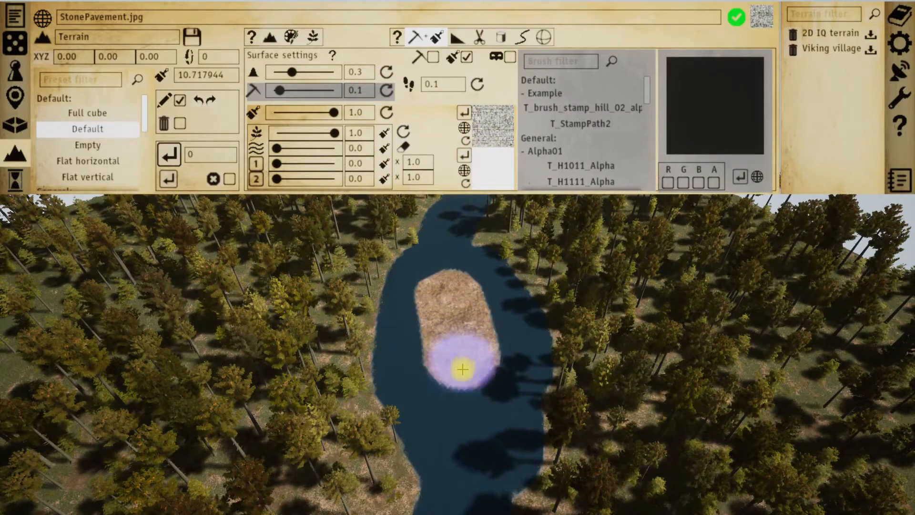
left_click_drag(468, 398, 468, 295)
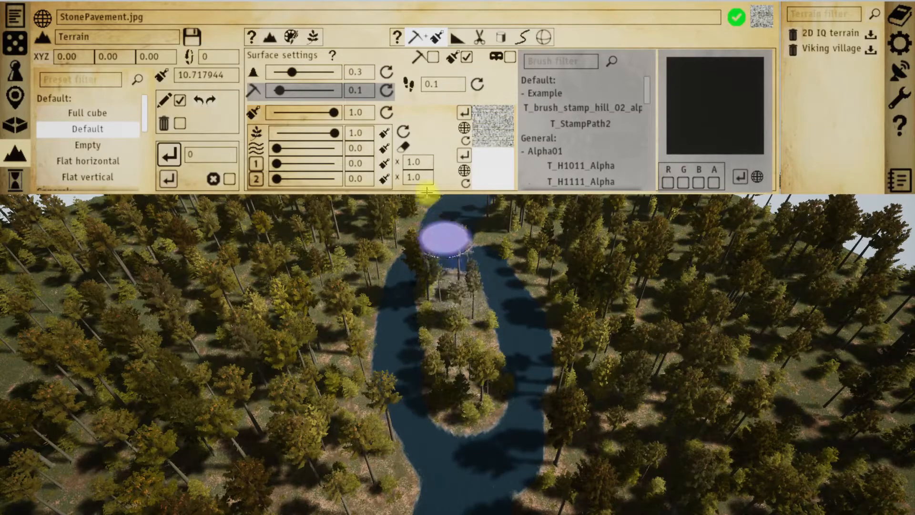
left_click(180, 100)
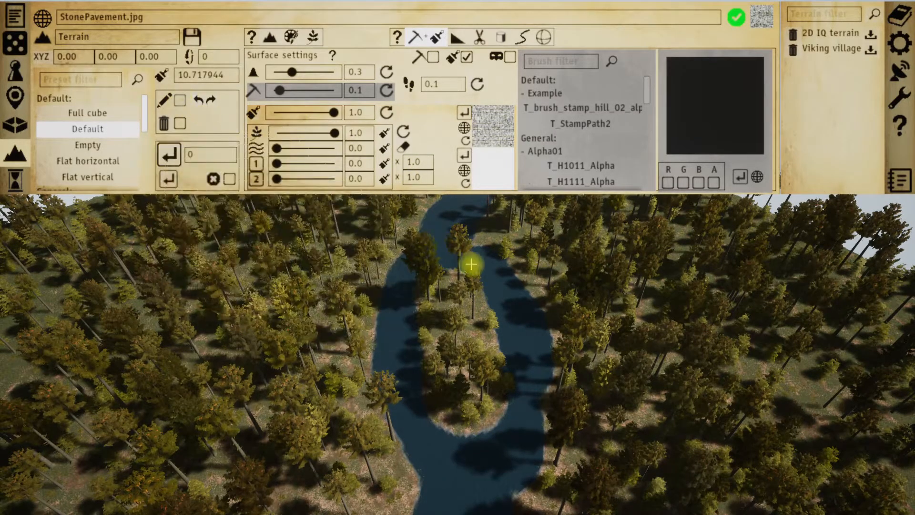
key("Tab")
right_click_drag(556, 288, 544, 308)
key("q")
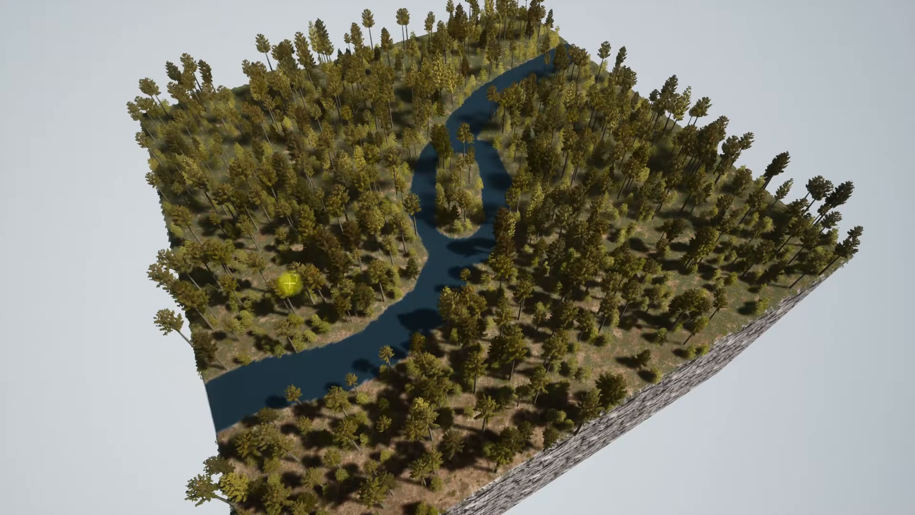
Step: Paint a stone path alongside the river using only texture channel 1 and a brush size of about 5.5, and leave edit mode
right_click(512, 265)
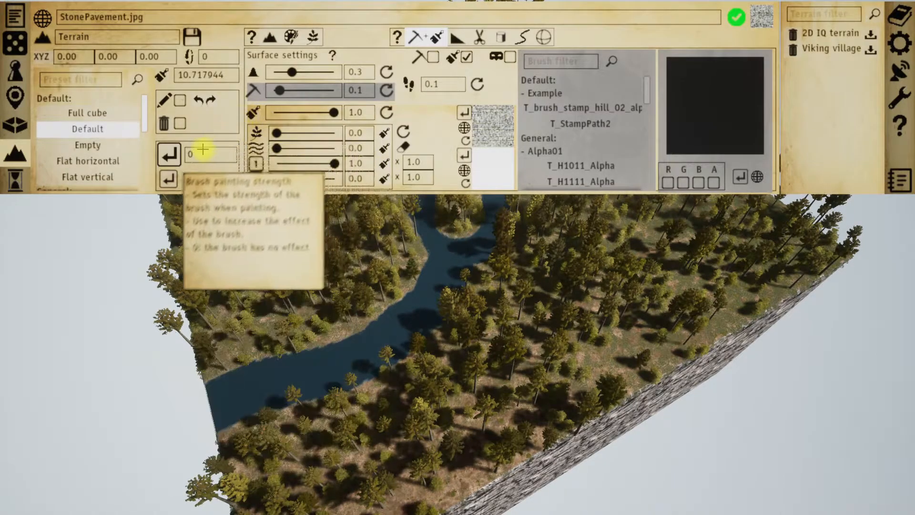
left_click(180, 101)
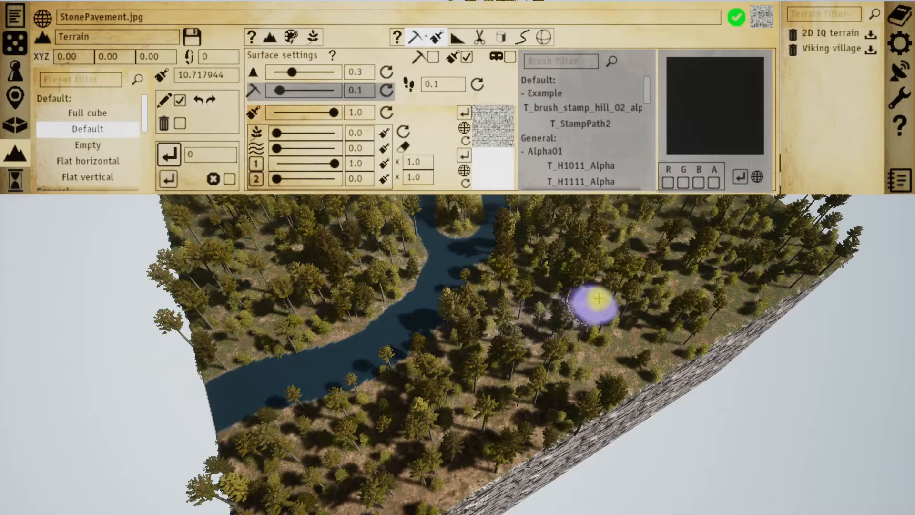
right_click_drag(600, 296, 592, 296)
scroll(560, 350, "down", 2)
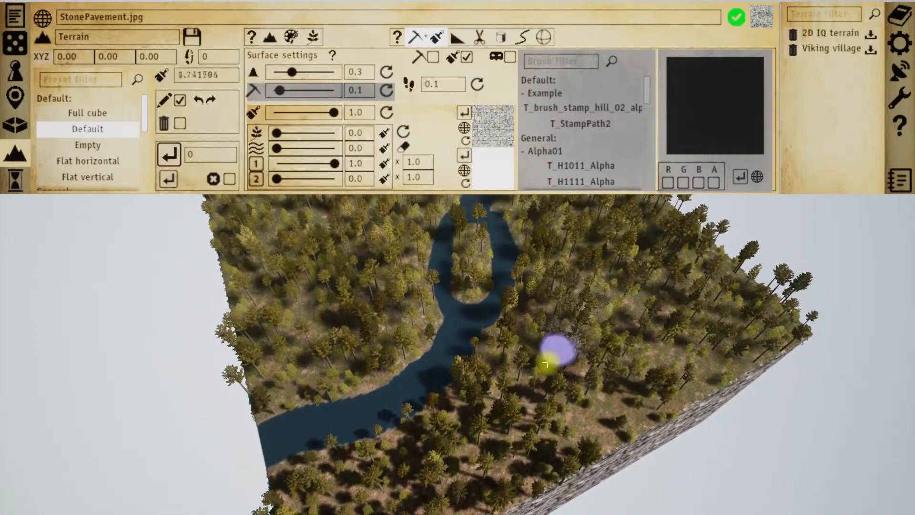
scroll(441, 439, "down", 1)
key("s")
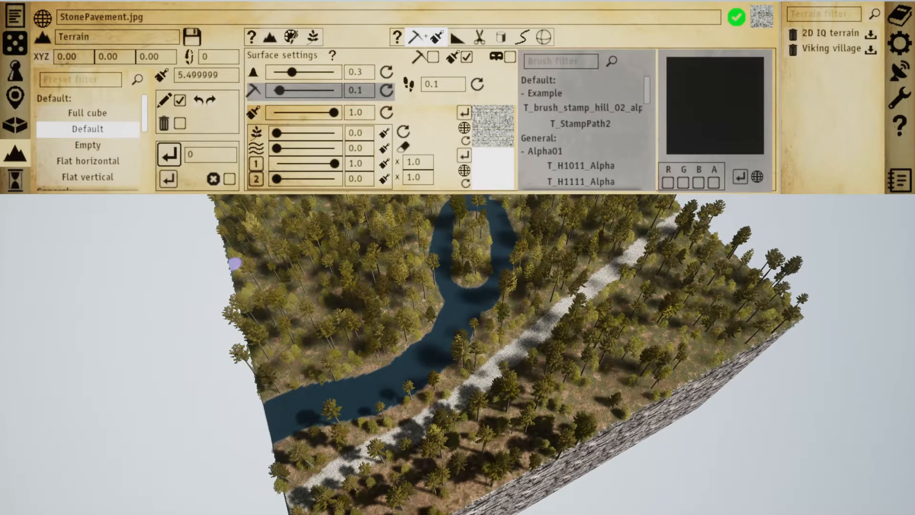
left_click(180, 100)
Step: Place a character from the miniature tray on the stone path as a scale reference
mouse_move(542, 407)
right_mouse_down()
mouse_move(562, 383)
mouse_move(590, 381)
right_mouse_up()
scroll(590, 372, "up", 5)
scroll(595, 356, "up", 5)
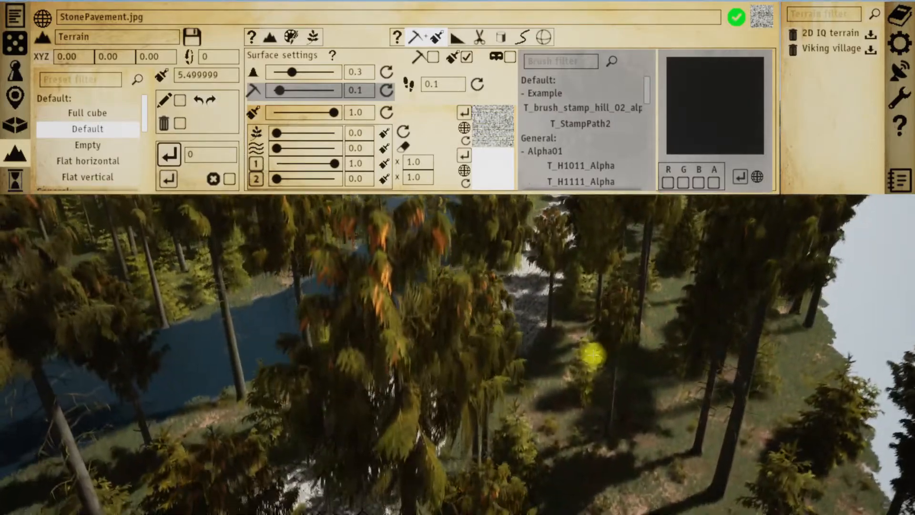
scroll(600, 353, "up", 5)
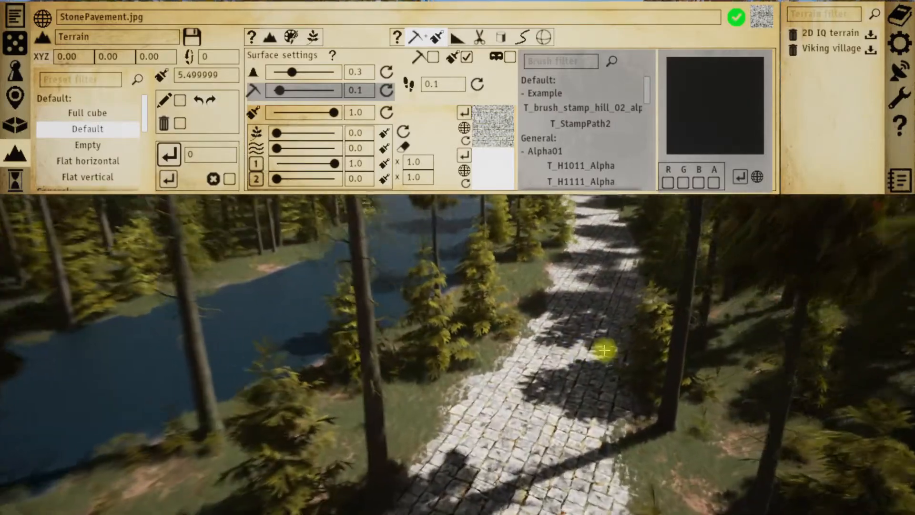
scroll(604, 354, "up", 4)
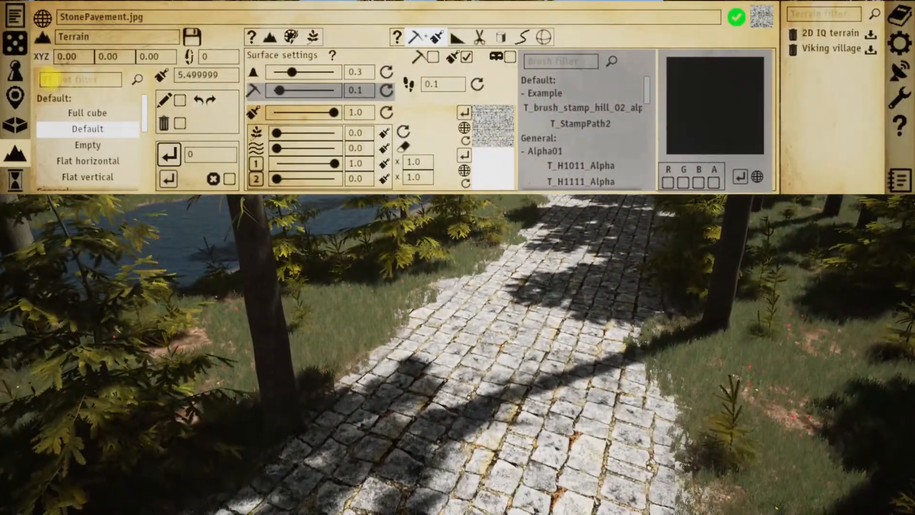
left_click(15, 70)
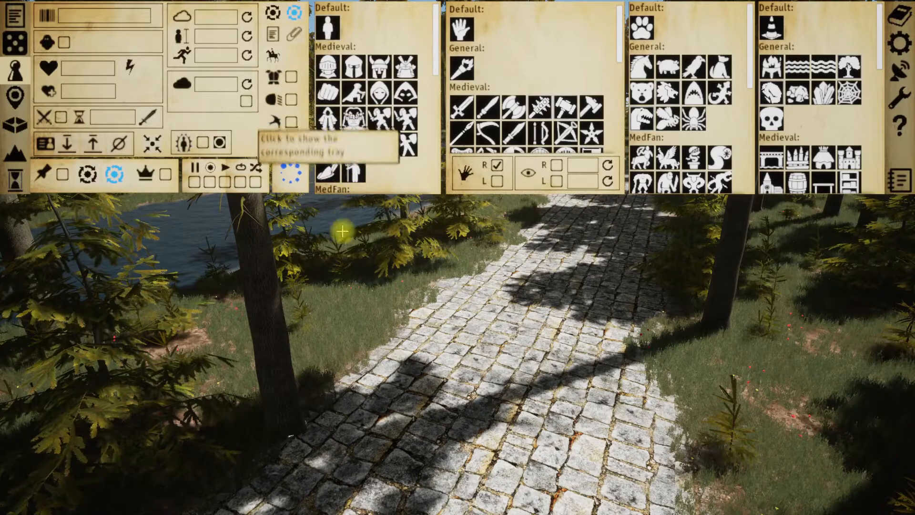
scroll(358, 316, "down", 4)
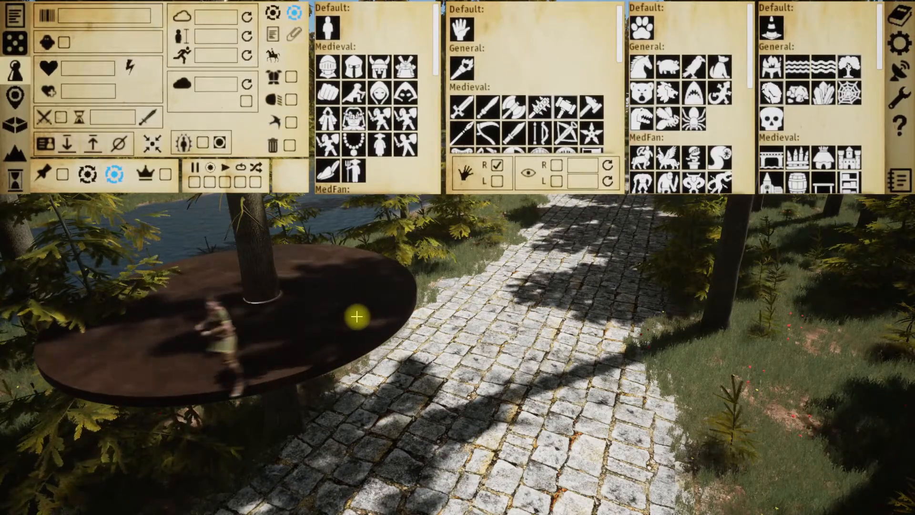
left_click(354, 237)
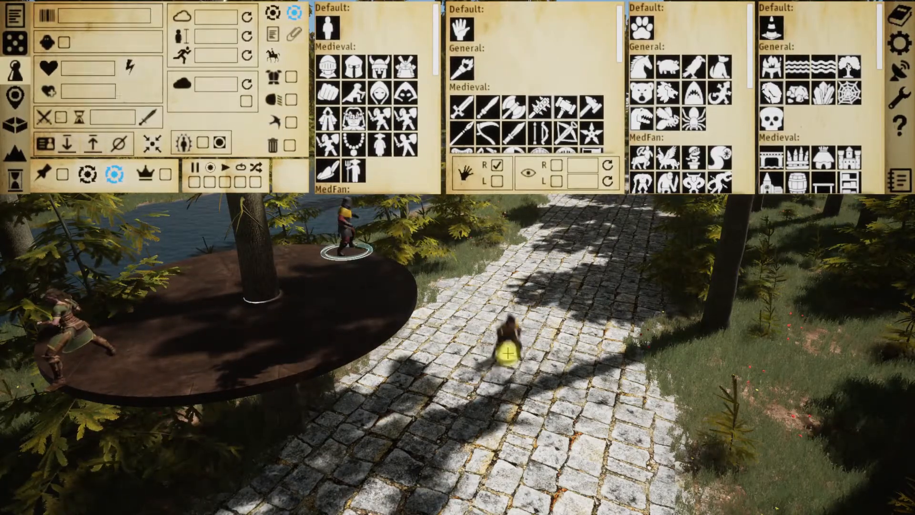
left_click(510, 355)
key("Escape")
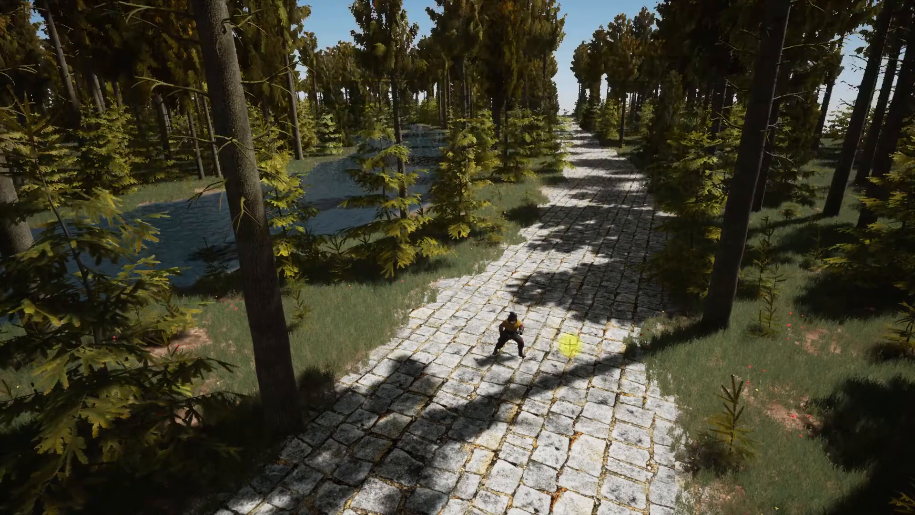
Step: Set the tiling of texture channel 1 to 2.0 so the paving stones fit the character's scale
key("Tab")
scroll(570, 342, "up", 4)
key("s")
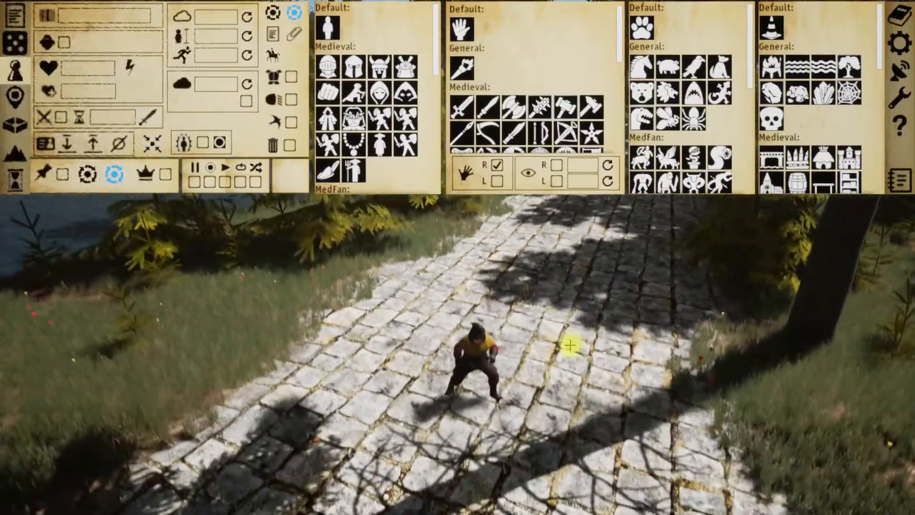
scroll(570, 343, "down", 2)
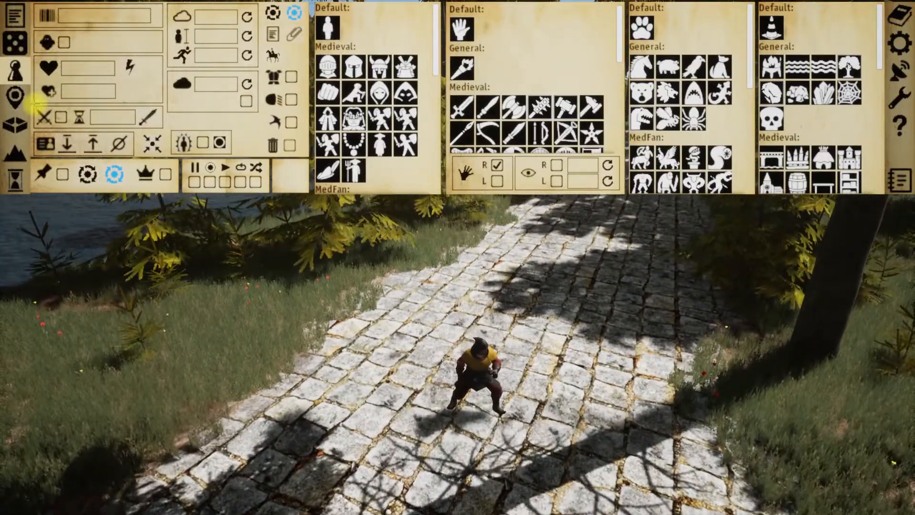
left_click(17, 156)
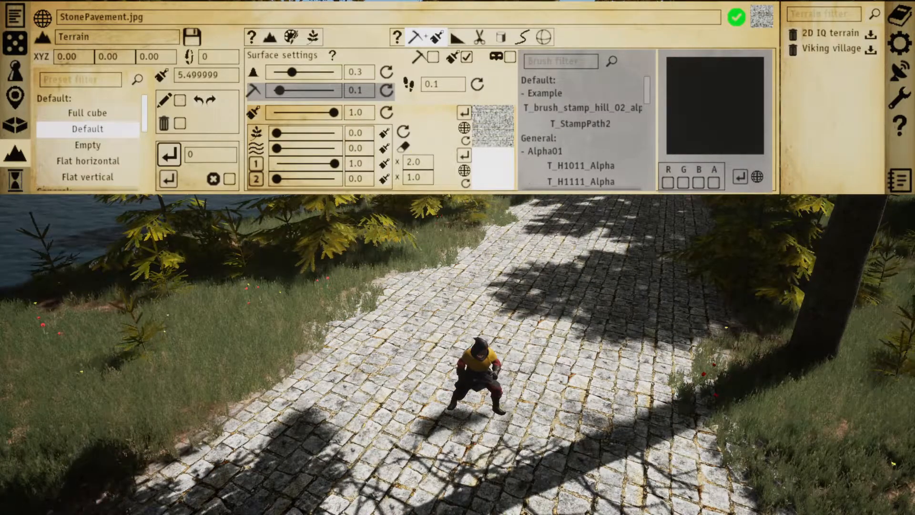
Step: Clear all painted modifications from the terrain, removing the river, the island and the stone path
key("Tab")
middle_click_drag(491, 267, 477, 253)
right_click_drag(477, 252, 467, 279)
key("e")
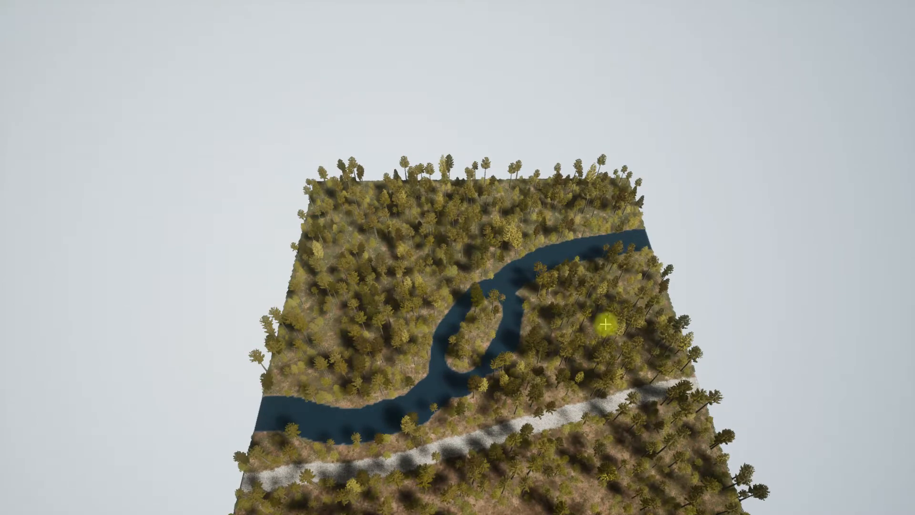
key("Tab")
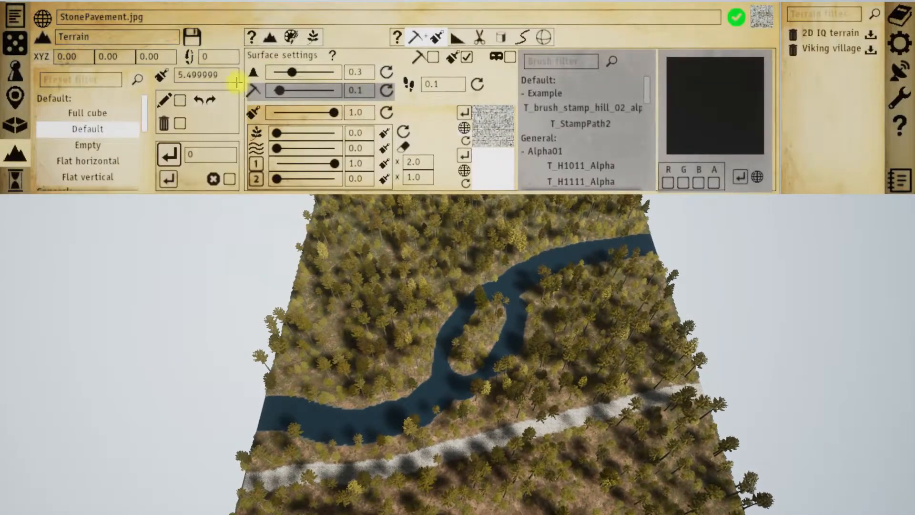
left_click(179, 124)
left_click(164, 123)
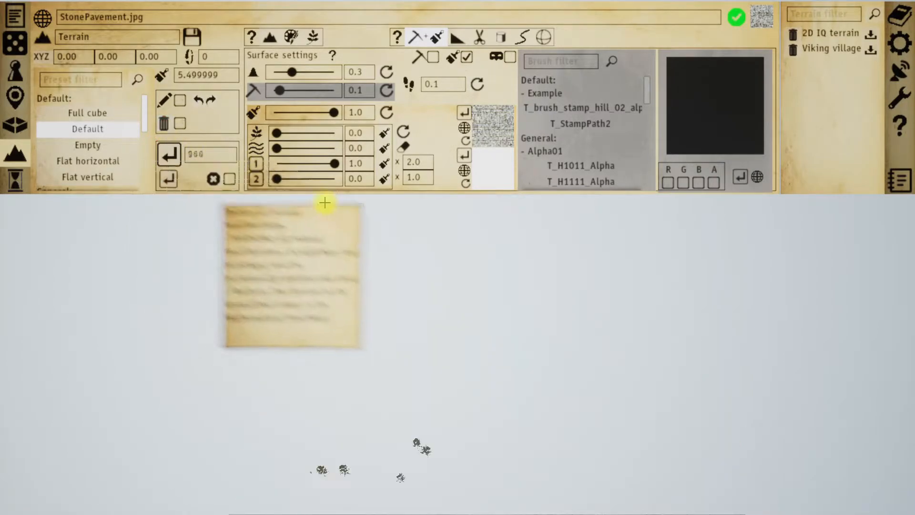
scroll(473, 326, "down", 5)
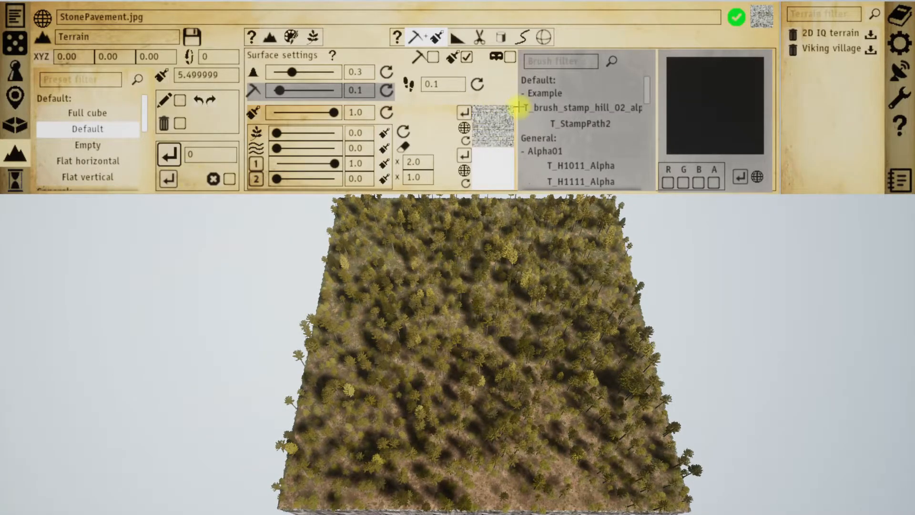
Step: Enable brush masks, filter the brushes by "volc", and load T_StampVolcano1 with its G channel as the mask
left_click(512, 58)
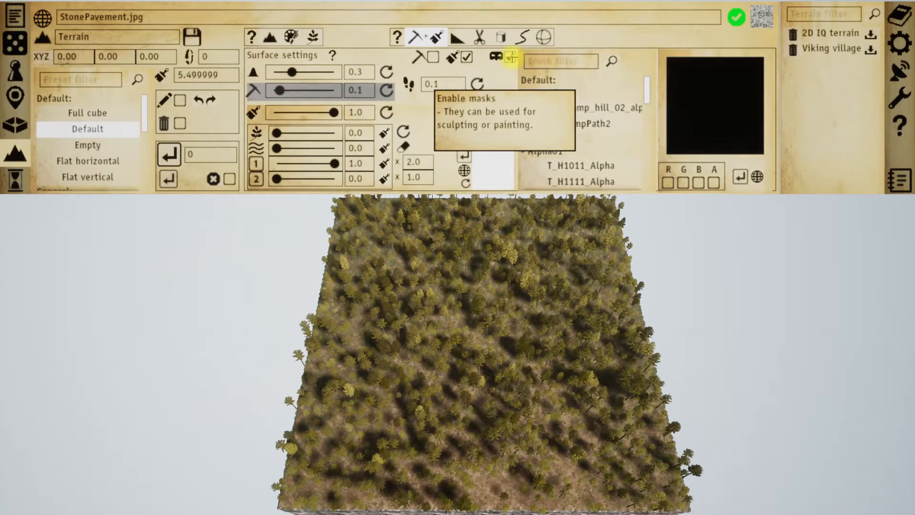
left_click(511, 57)
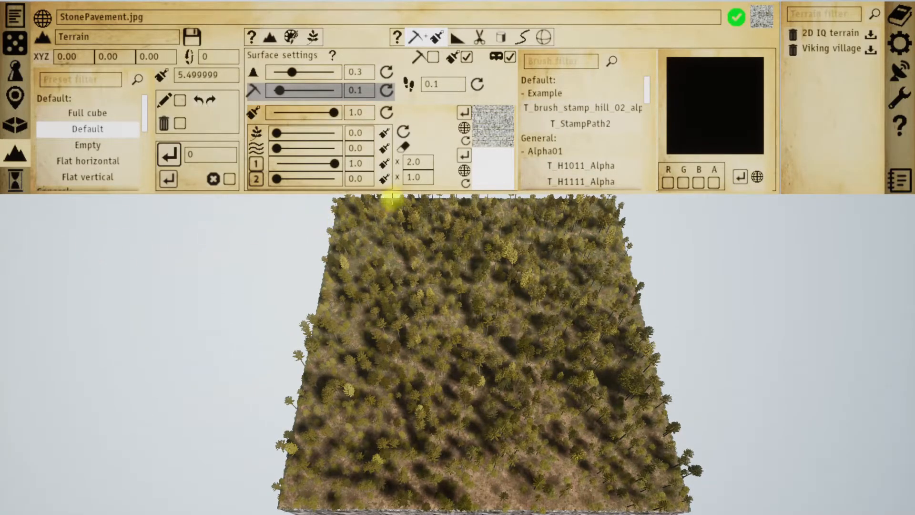
left_click(562, 59)
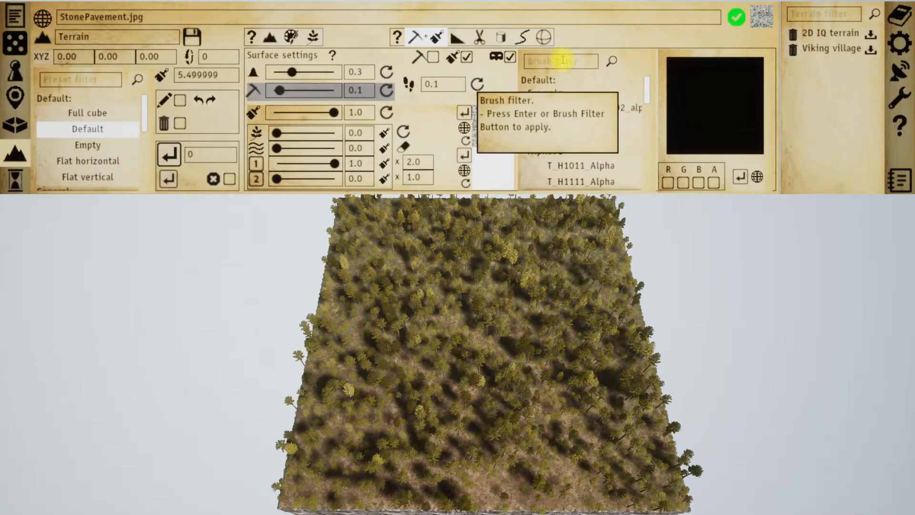
type("volc")
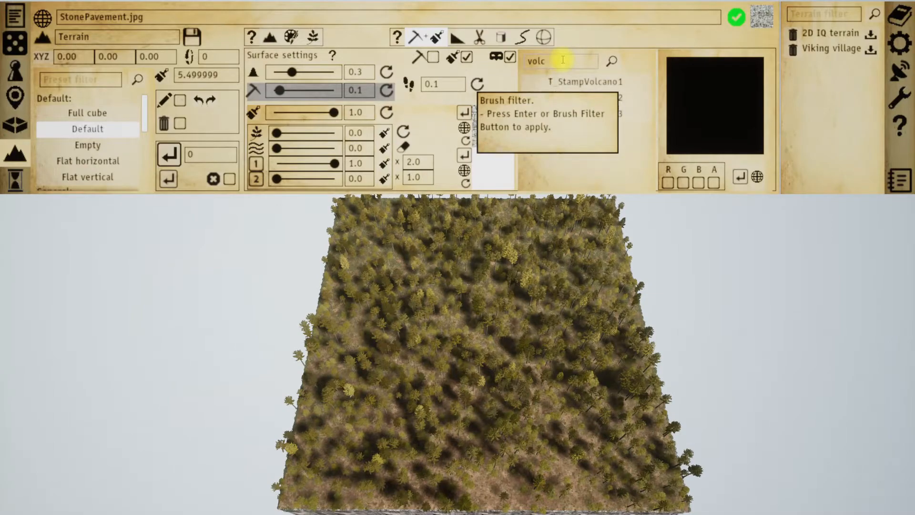
left_click(578, 81)
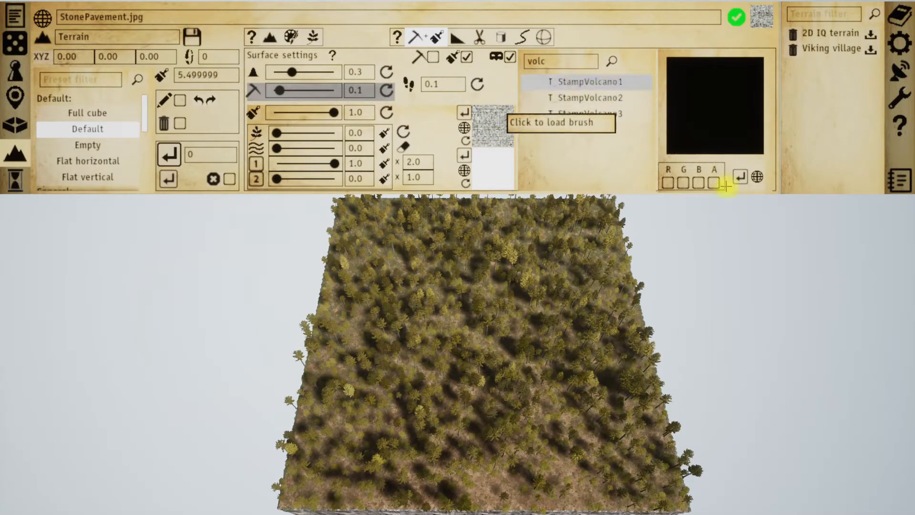
left_click(683, 182)
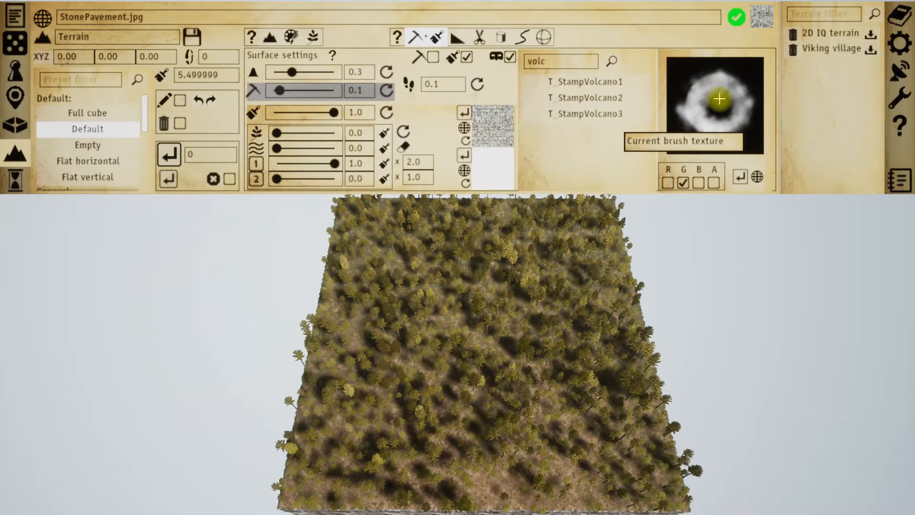
Step: Paint a ring-shaped lake with the volcano mask, using only the liquid channel, painting strength 0.2 and a brush size of about 116
left_click(360, 112)
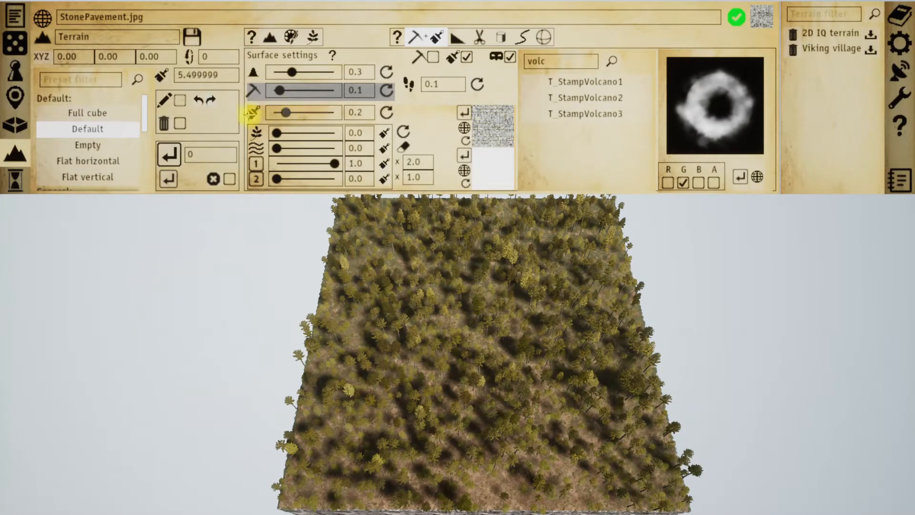
left_click(180, 100)
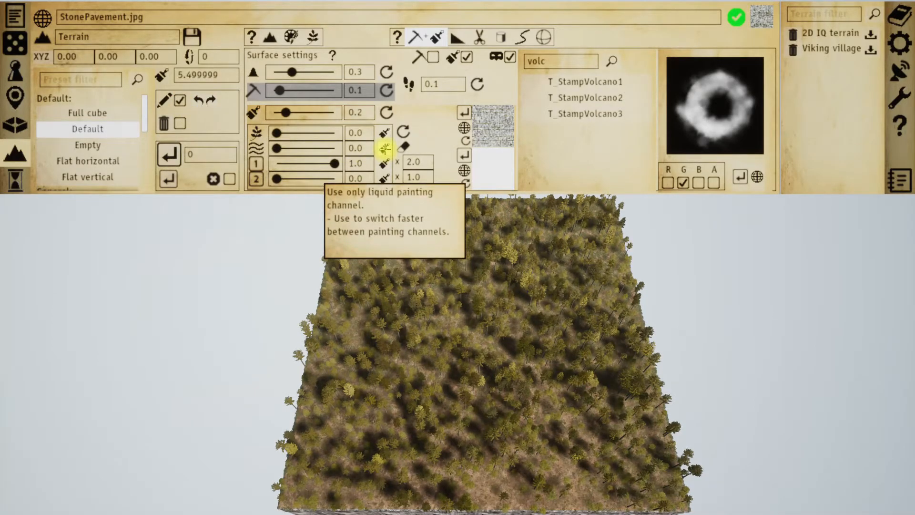
left_click(385, 152)
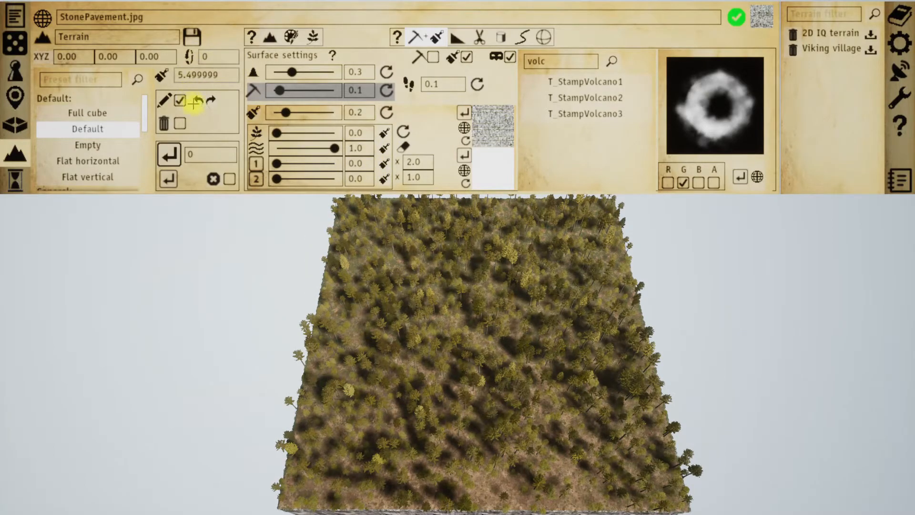
left_click_drag(477, 326, 475, 328)
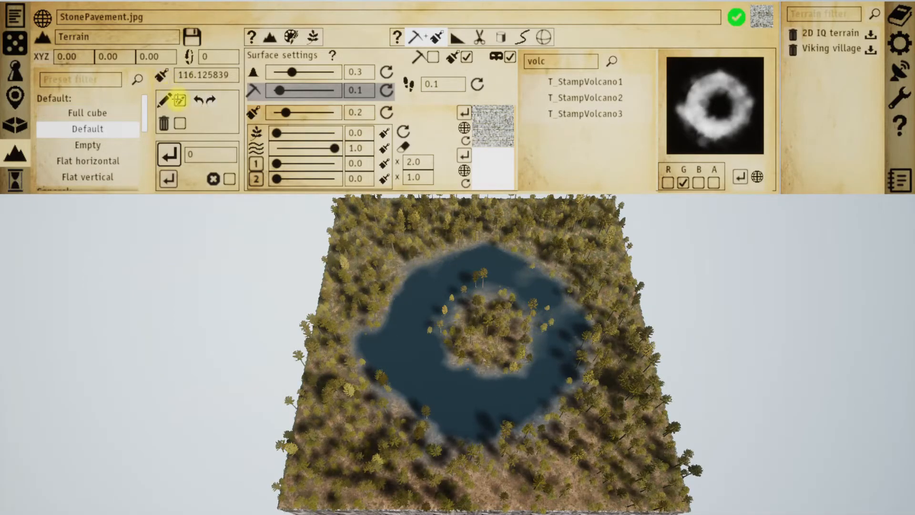
key("w")
mouse_move(406, 238)
right_mouse_down()
mouse_move(388, 211)
mouse_move(402, 192)
mouse_move(392, 194)
mouse_move(380, 208)
mouse_move(423, 233)
mouse_move(467, 226)
mouse_move(447, 205)
mouse_move(401, 200)
mouse_move(410, 224)
mouse_move(403, 240)
mouse_move(401, 232)
right_mouse_up()
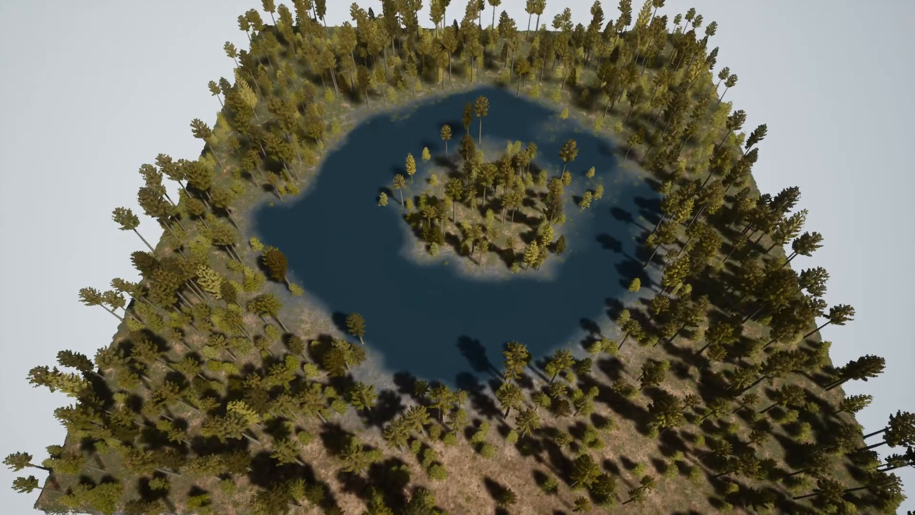